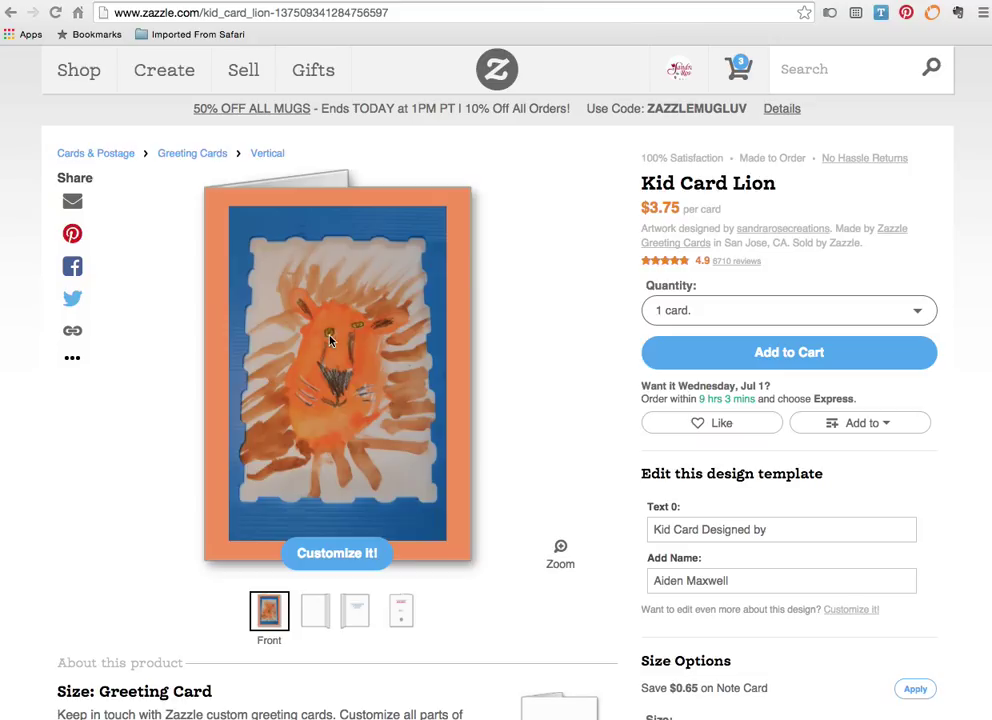
- Open the card front for customizing, cut the lion drawing, and make the background white
click(335, 555)
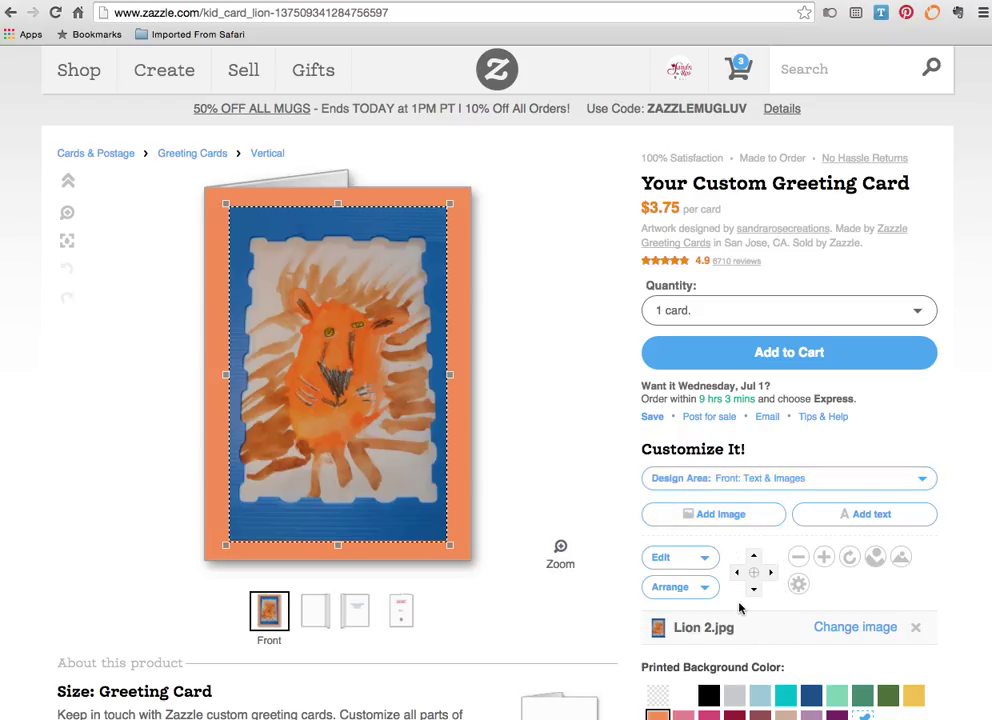
click(705, 565)
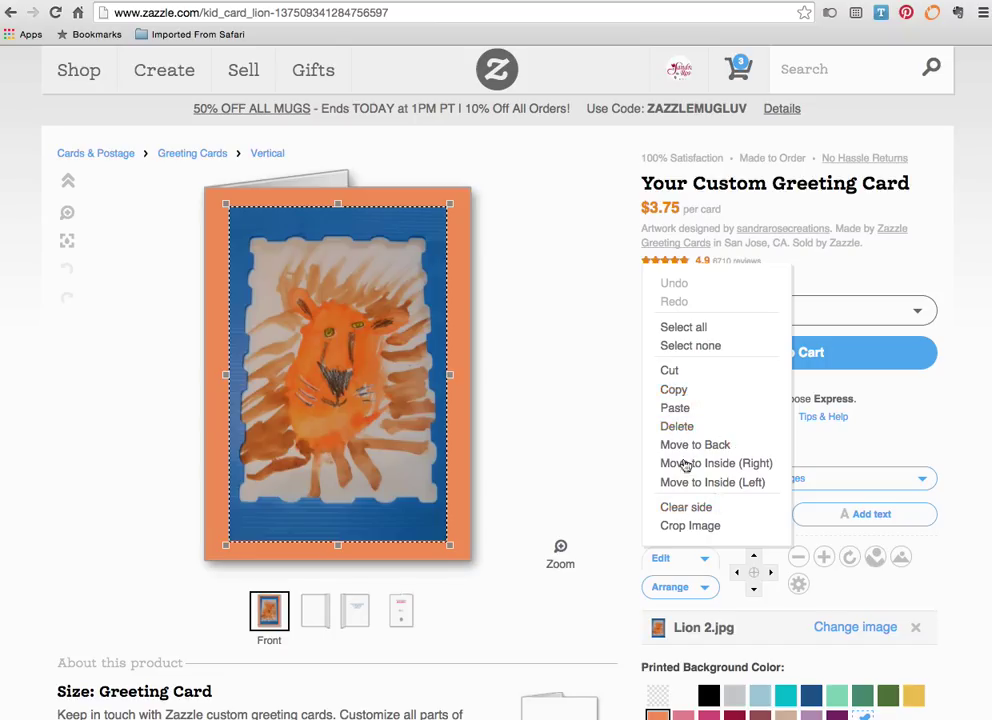
click(679, 375)
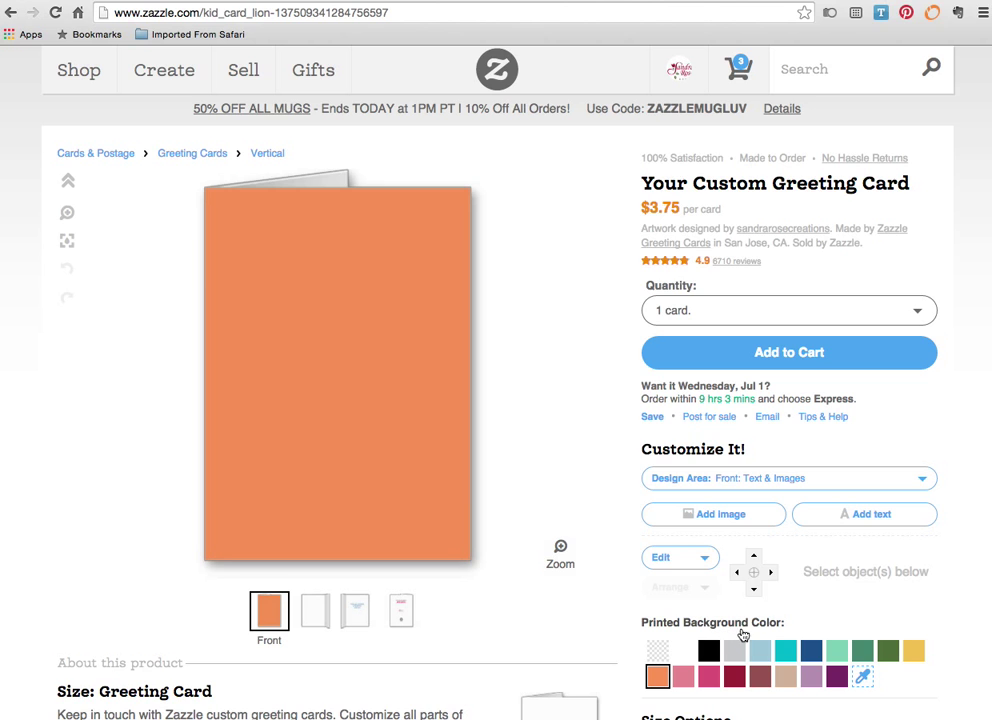
click(683, 651)
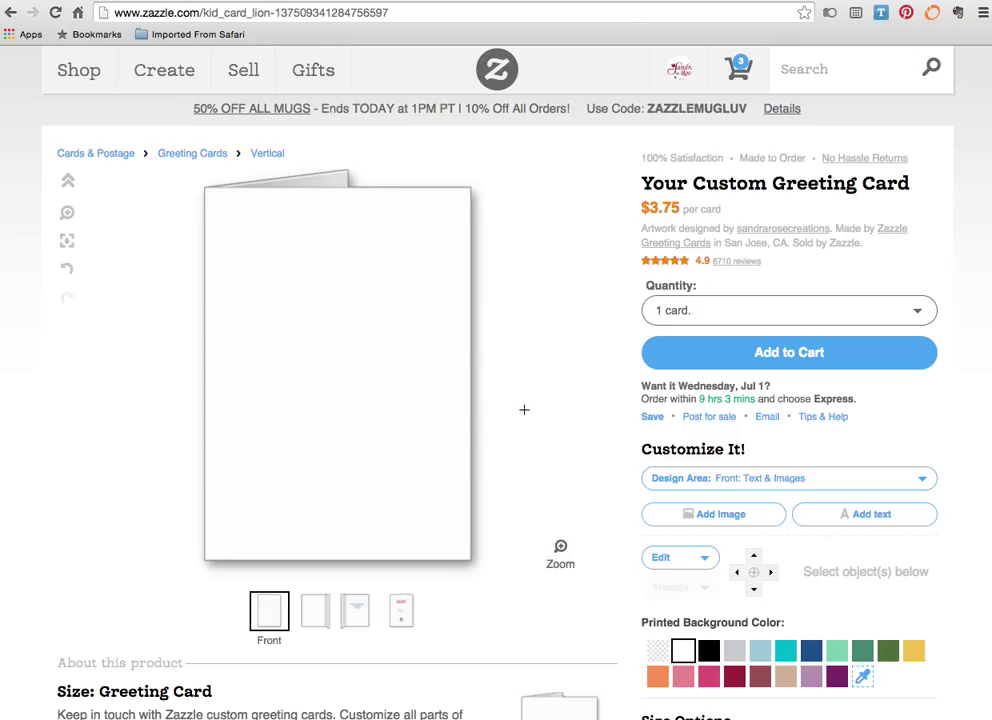
- Upload the red, yellow and blue wave pattern image and place it on the card front
click(717, 517)
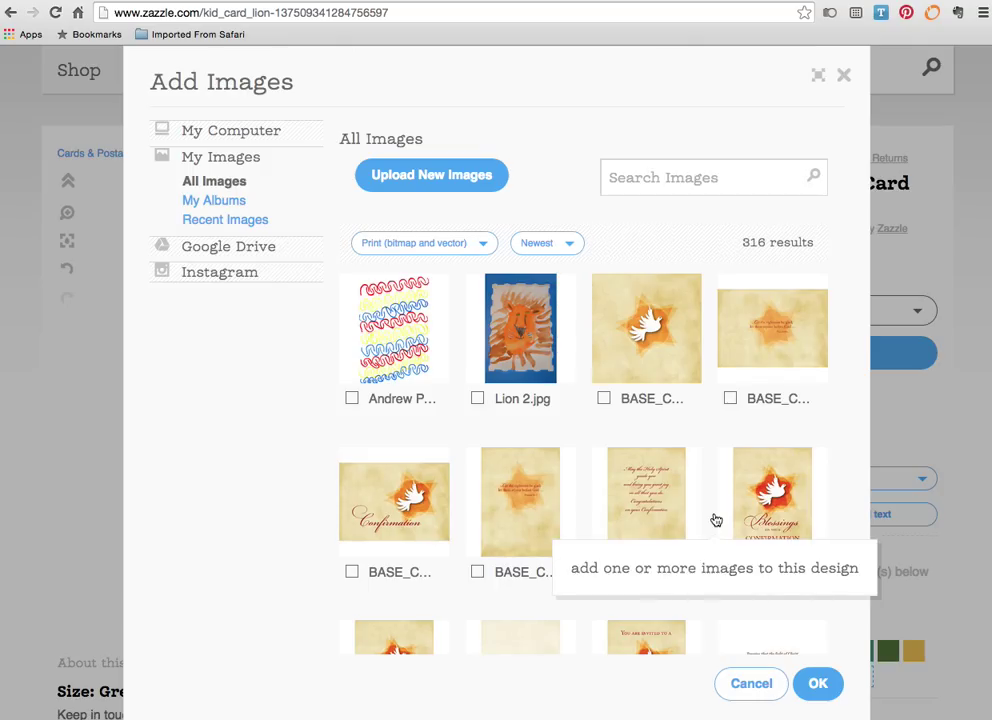
click(390, 174)
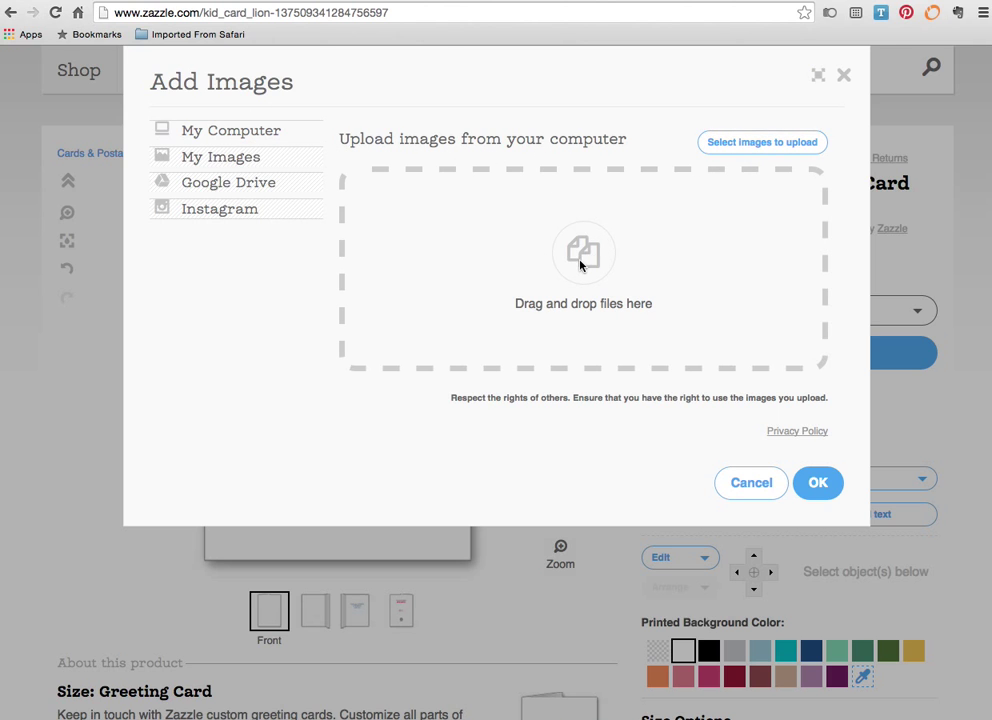
click(771, 145)
click(562, 106)
key(Return)
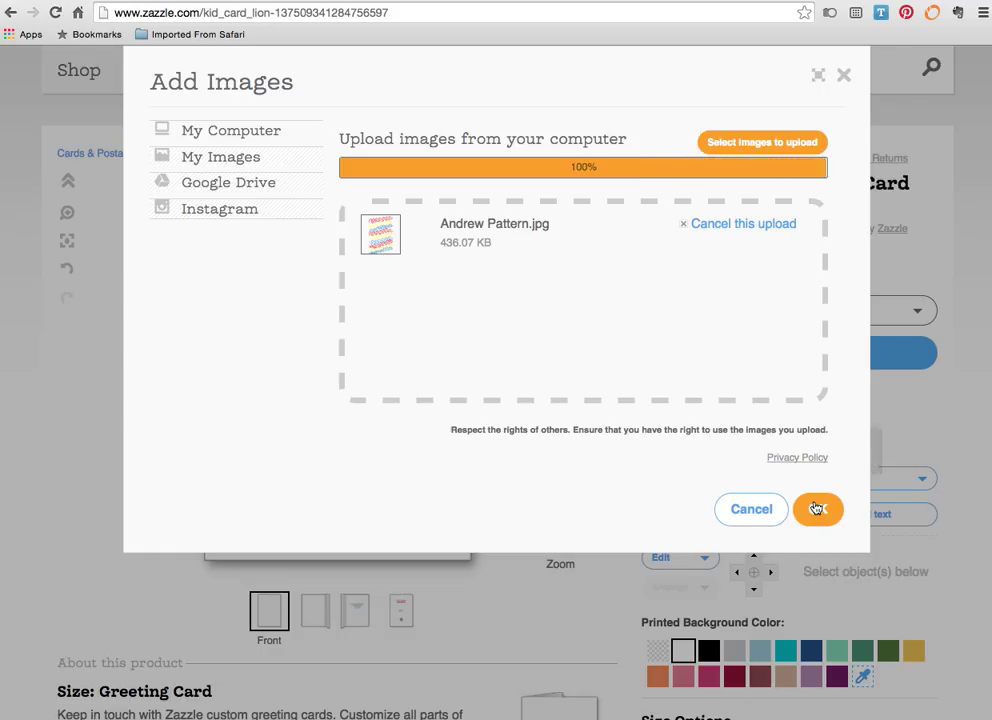
click(815, 509)
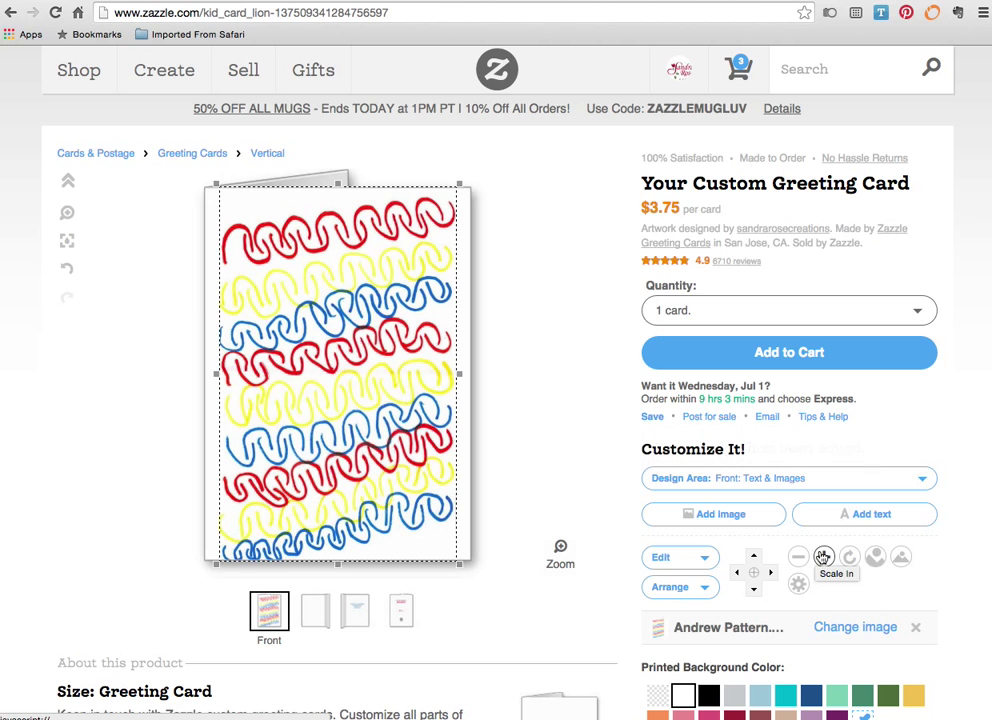
- Scale the wave pattern image down two steps on the card front
click(797, 558)
click(797, 558)
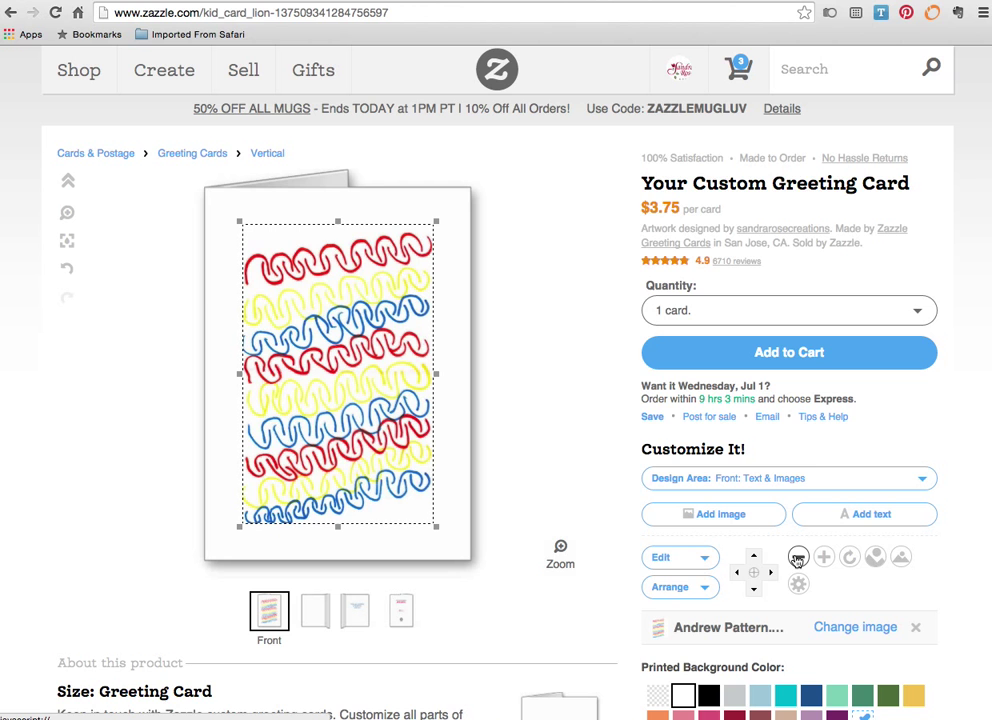
scroll(548, 437, down, 2)
scroll(548, 437, down, 1)
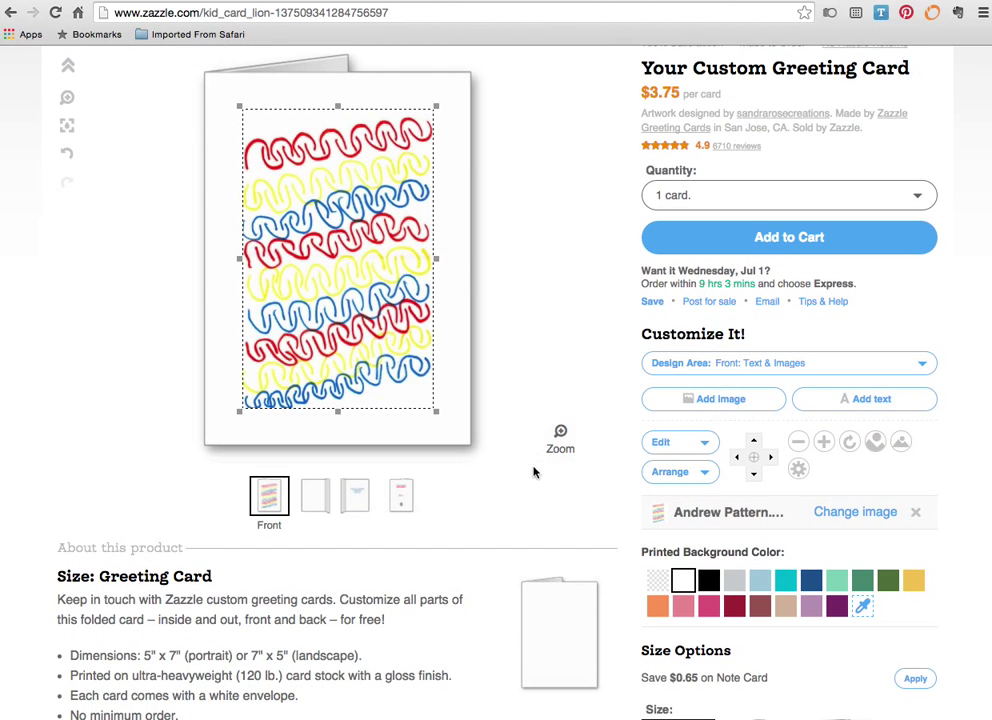
- Try light blue, dark red and custom red backgrounds, settling on dark blue
click(812, 581)
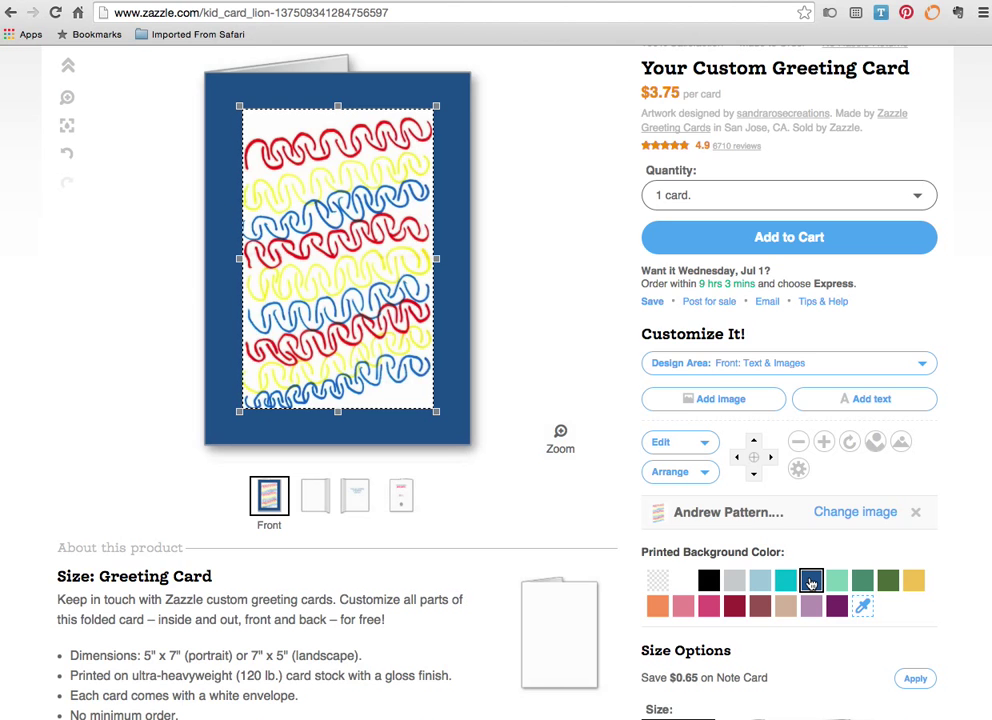
click(759, 581)
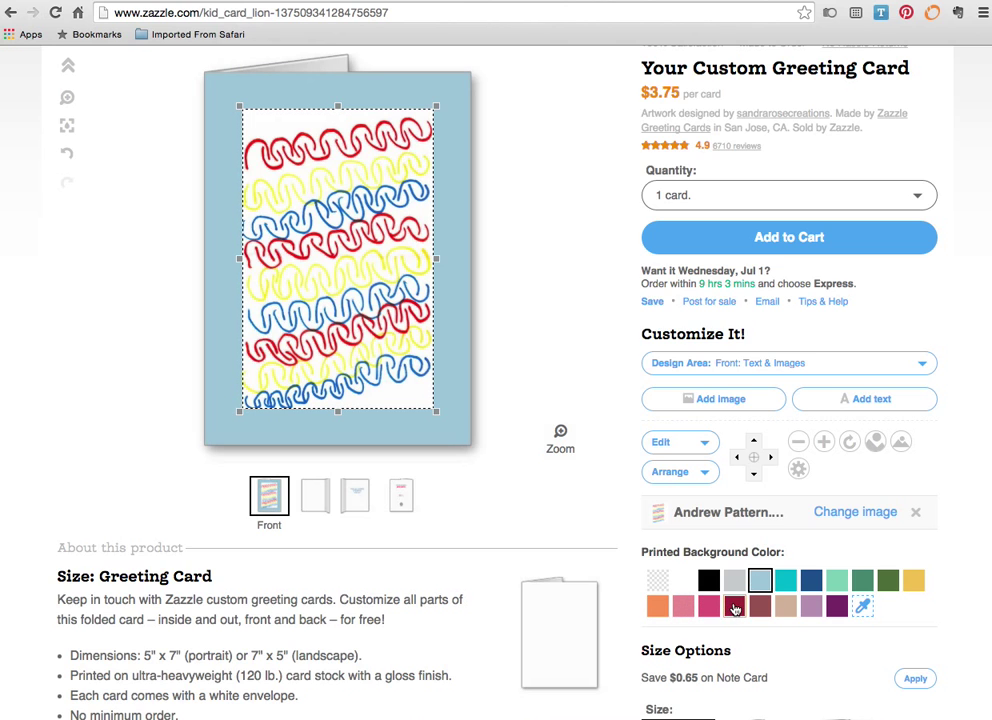
click(734, 606)
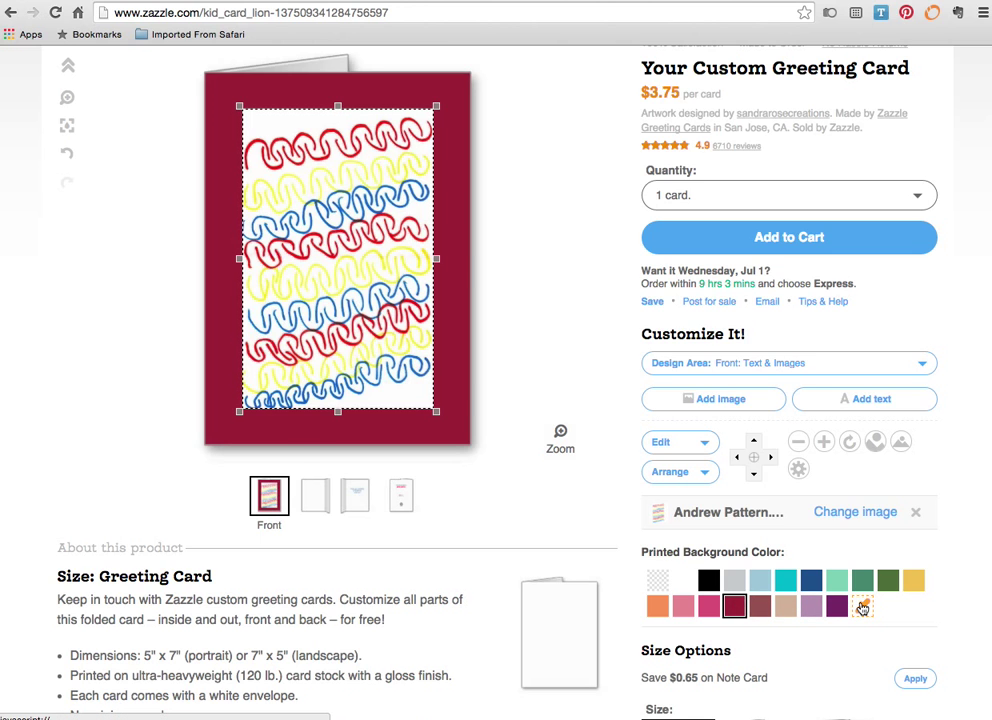
click(862, 609)
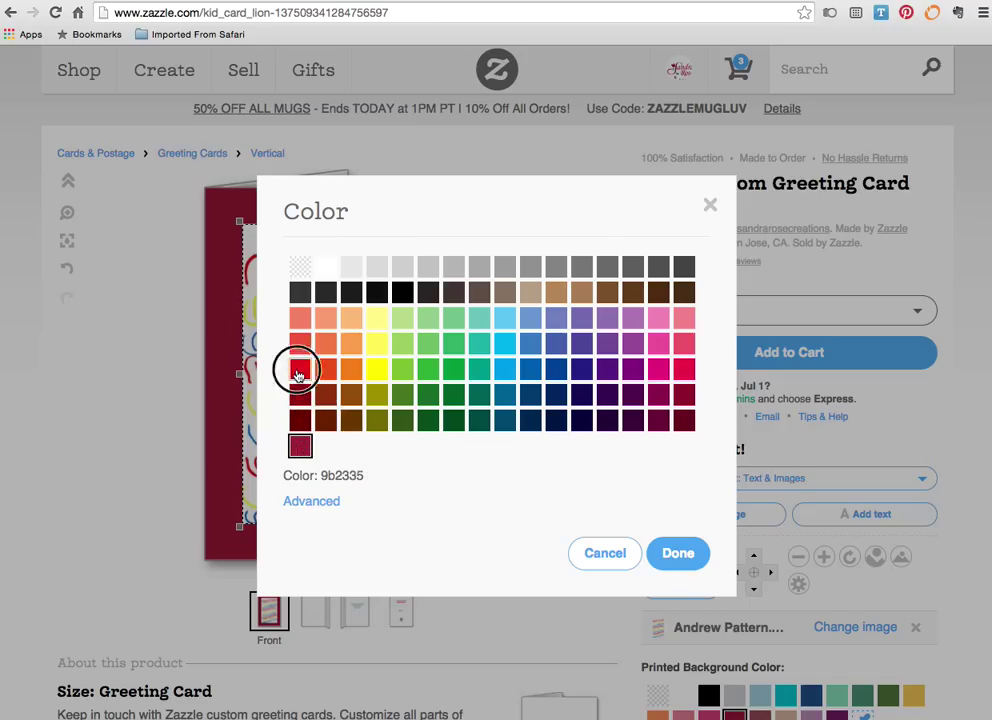
click(300, 370)
click(686, 553)
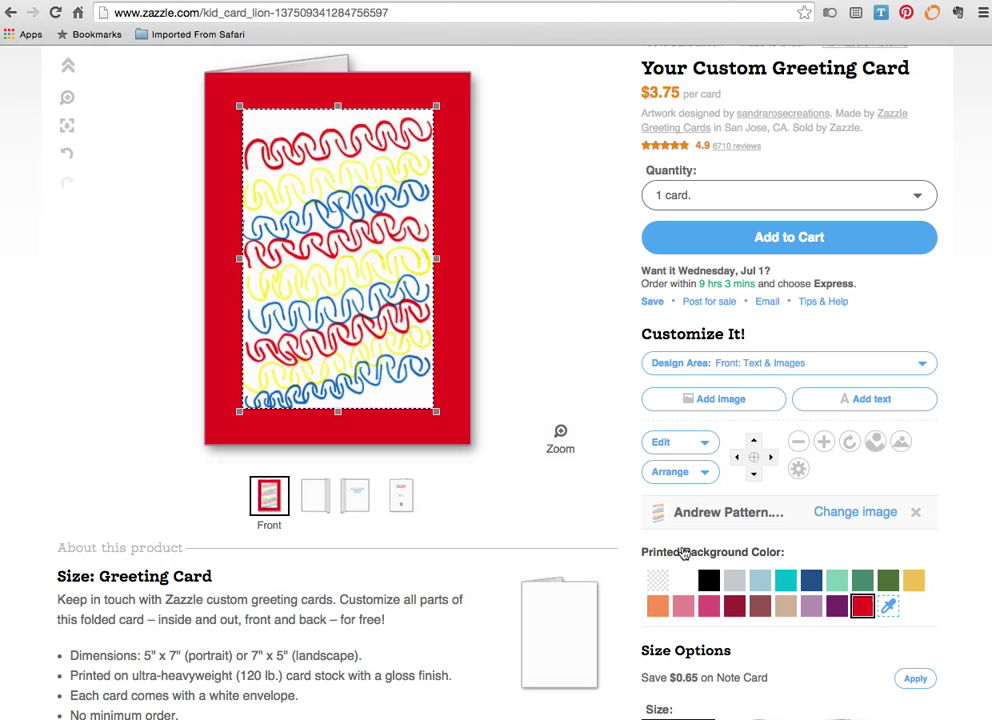
click(810, 580)
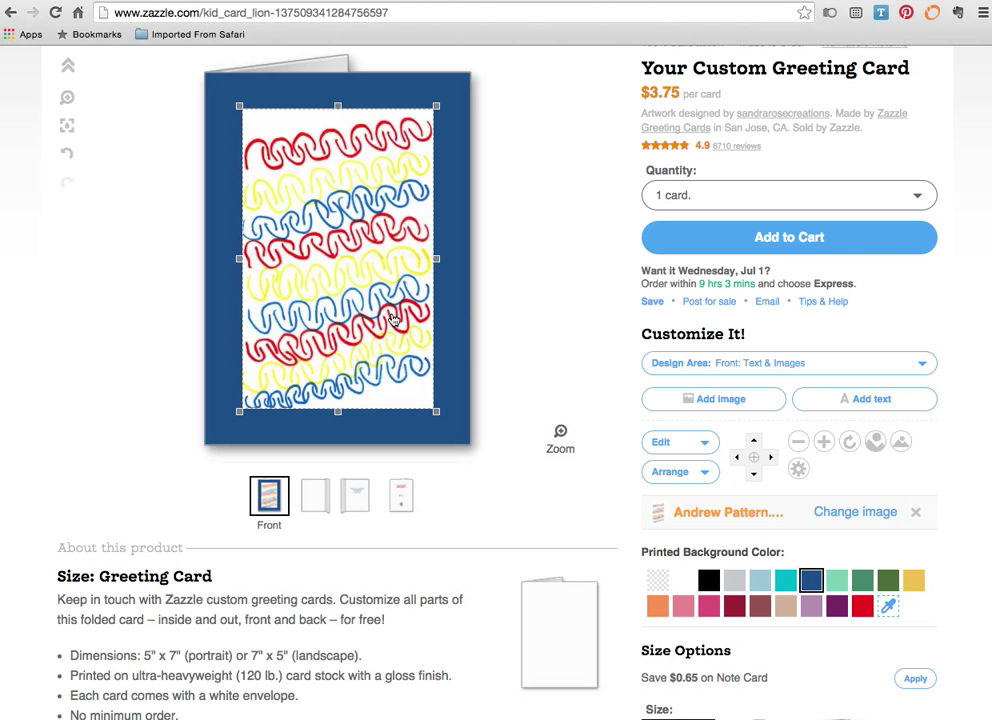
- Enlarge the pattern five steps to fill the front, make the background transparent, and view the inside left page
click(825, 442)
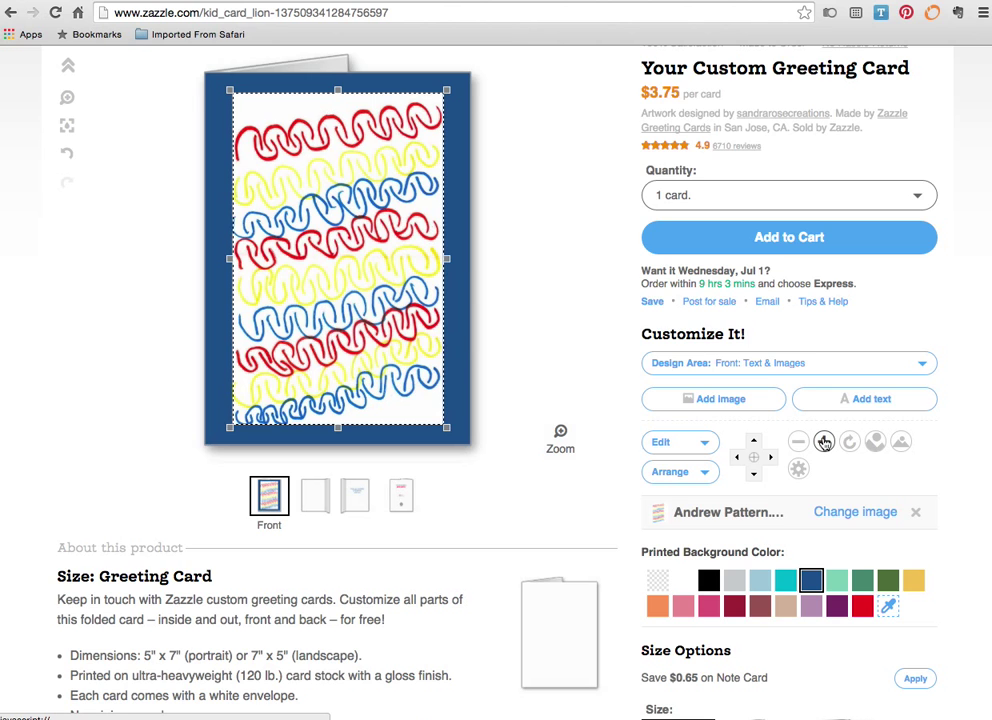
click(824, 442)
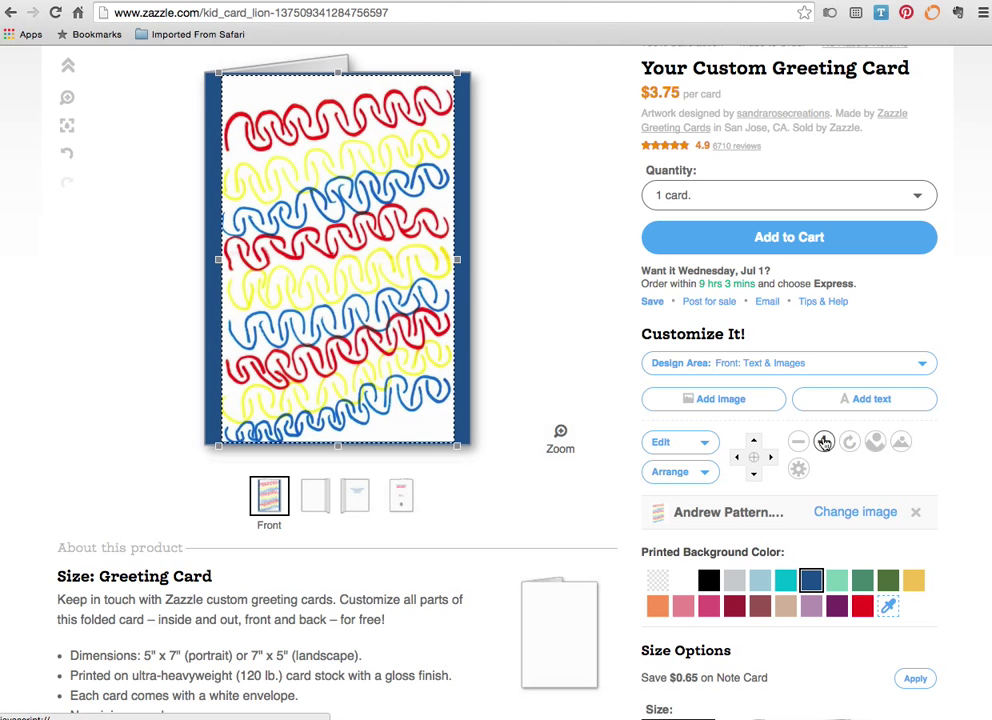
click(824, 442)
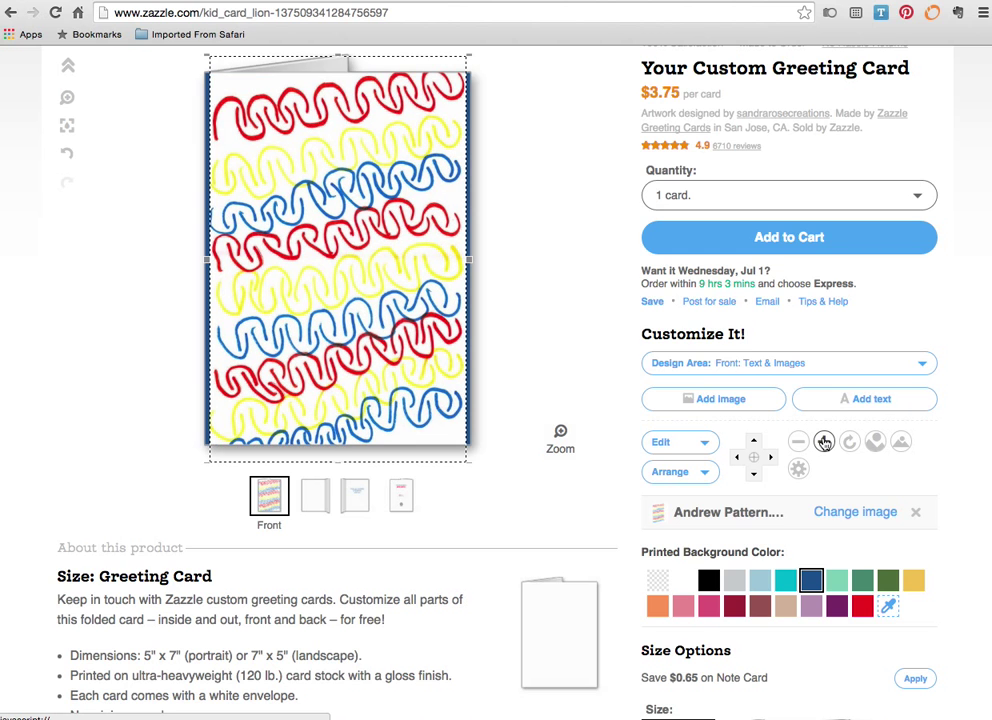
click(824, 442)
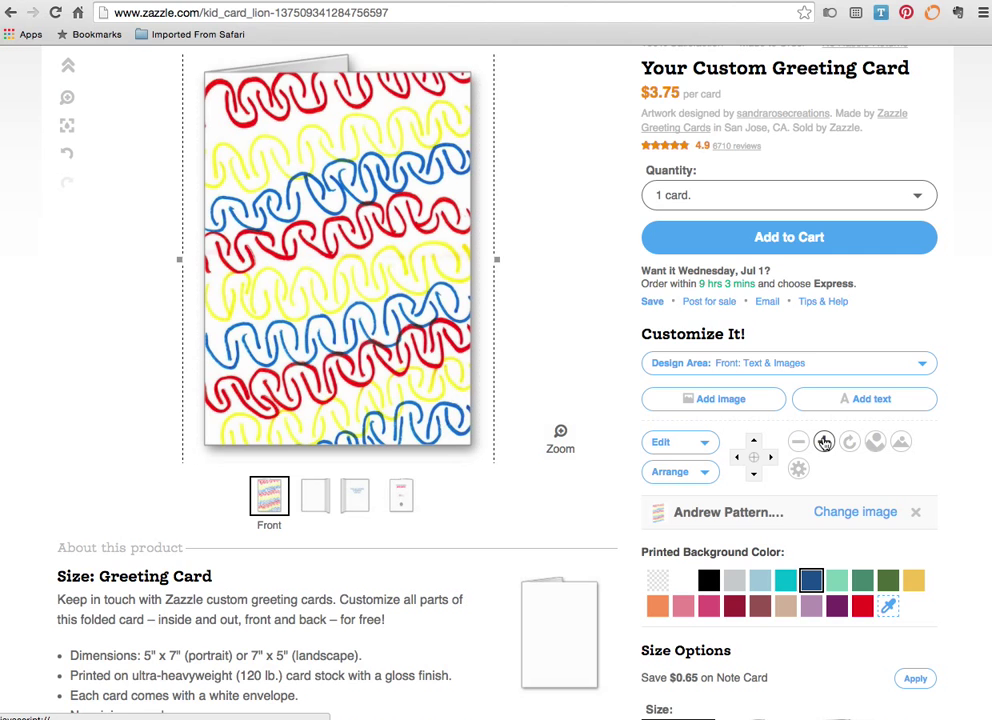
click(824, 442)
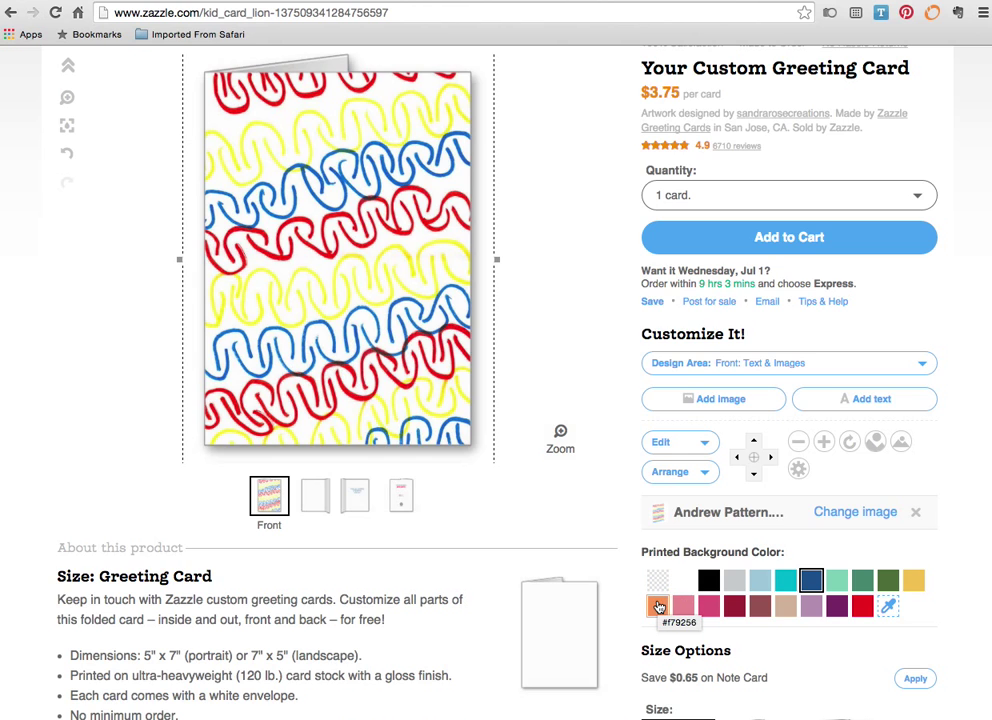
click(658, 582)
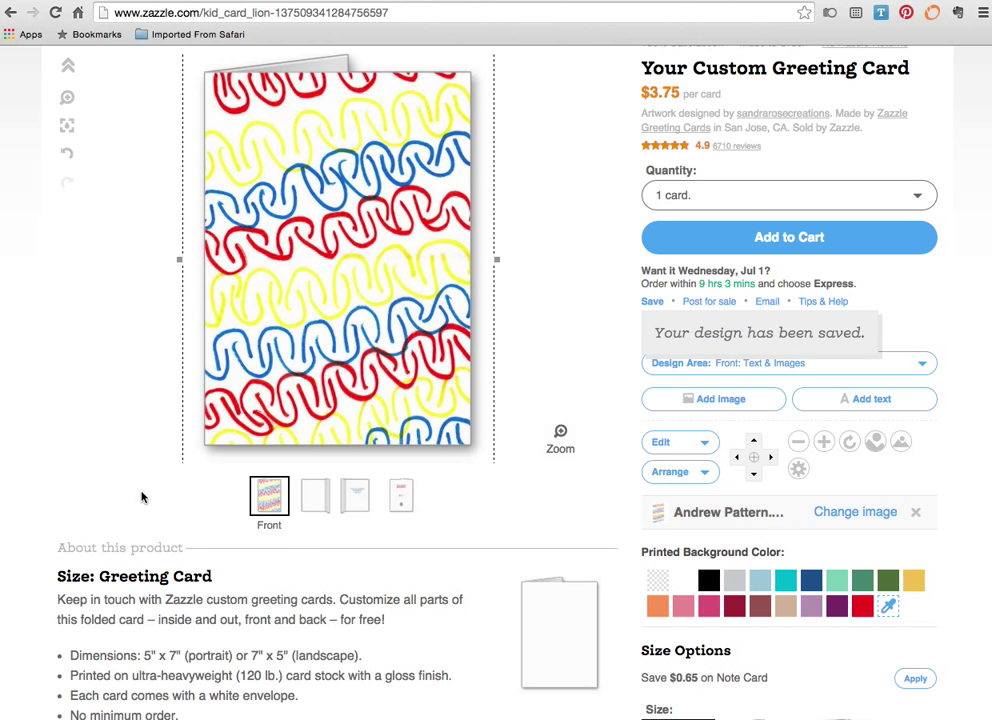
click(317, 489)
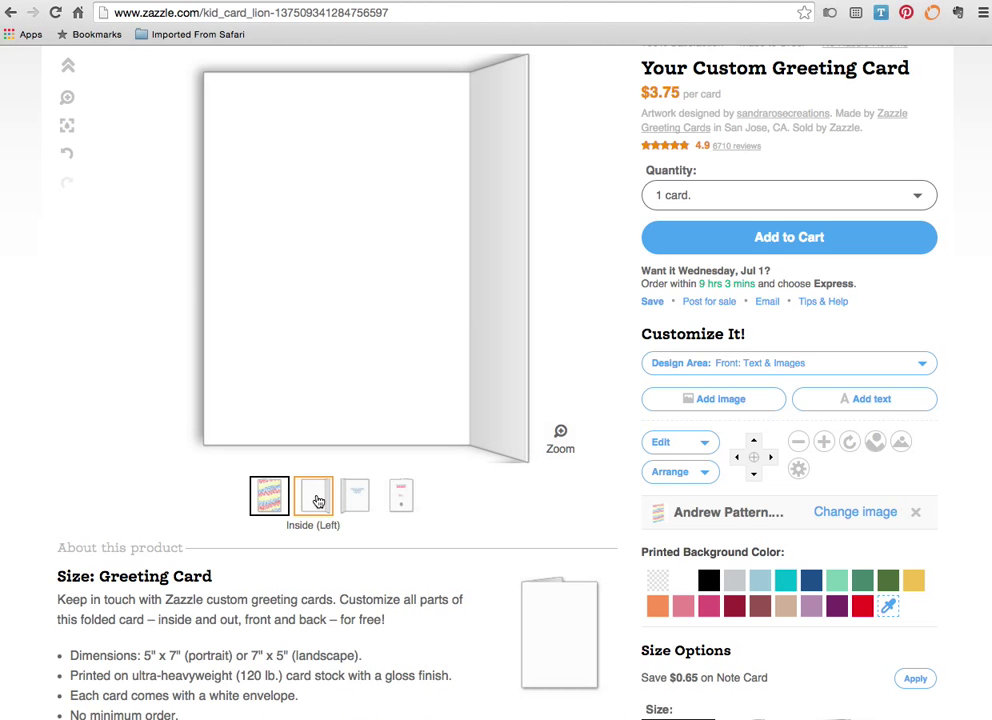
- On the inside right page, replace the birthday message with 'Thanks for the great gift!'
click(353, 497)
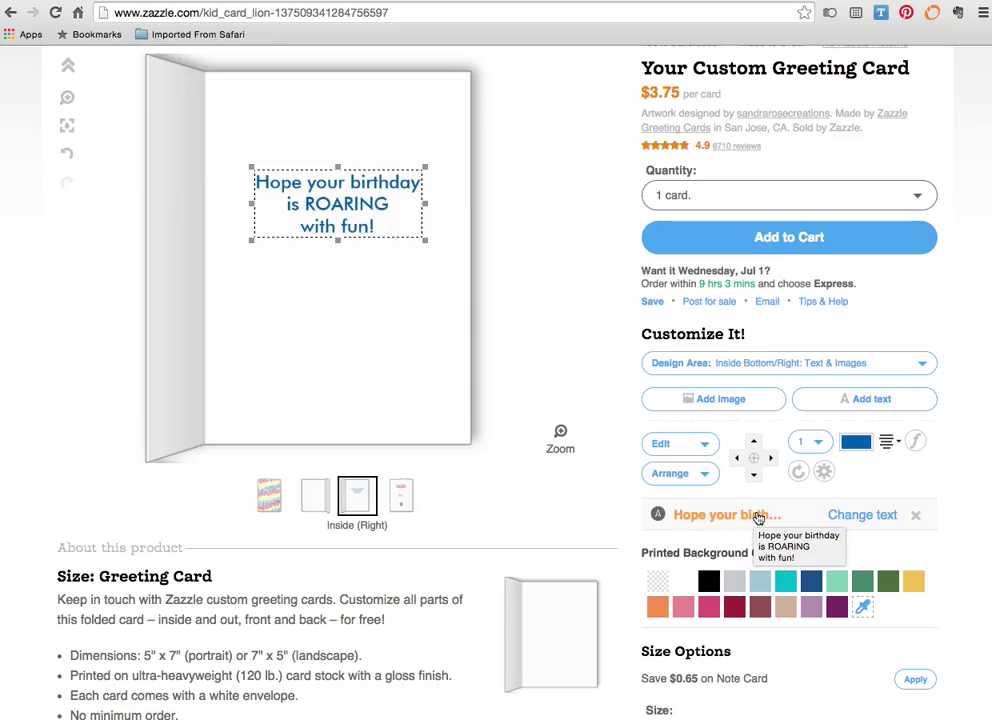
click(862, 516)
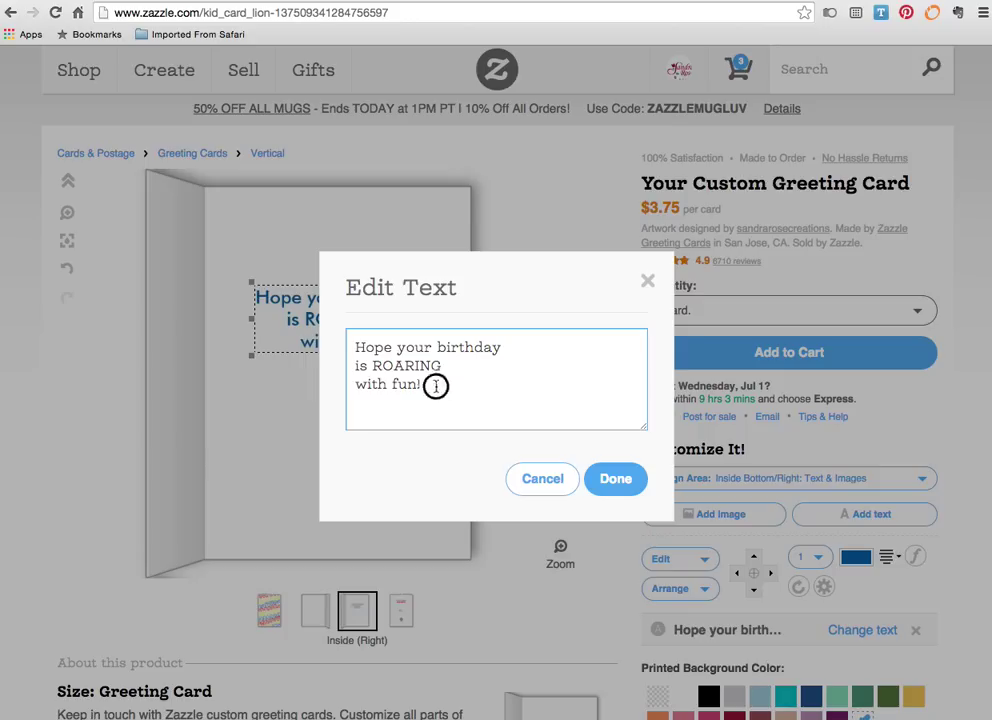
drag(433, 385, 330, 328)
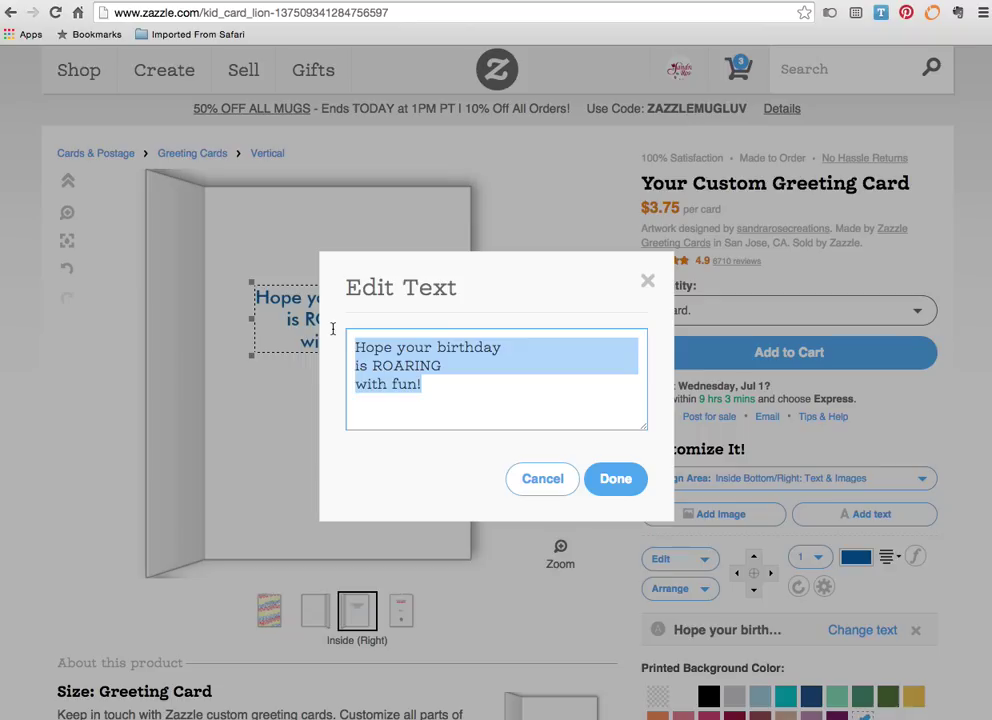
text(Thanks )
text(for the gif)
text(t)
key(BackSpace)
key(BackSpace)
key(BackSpace)
key(BackSpace)
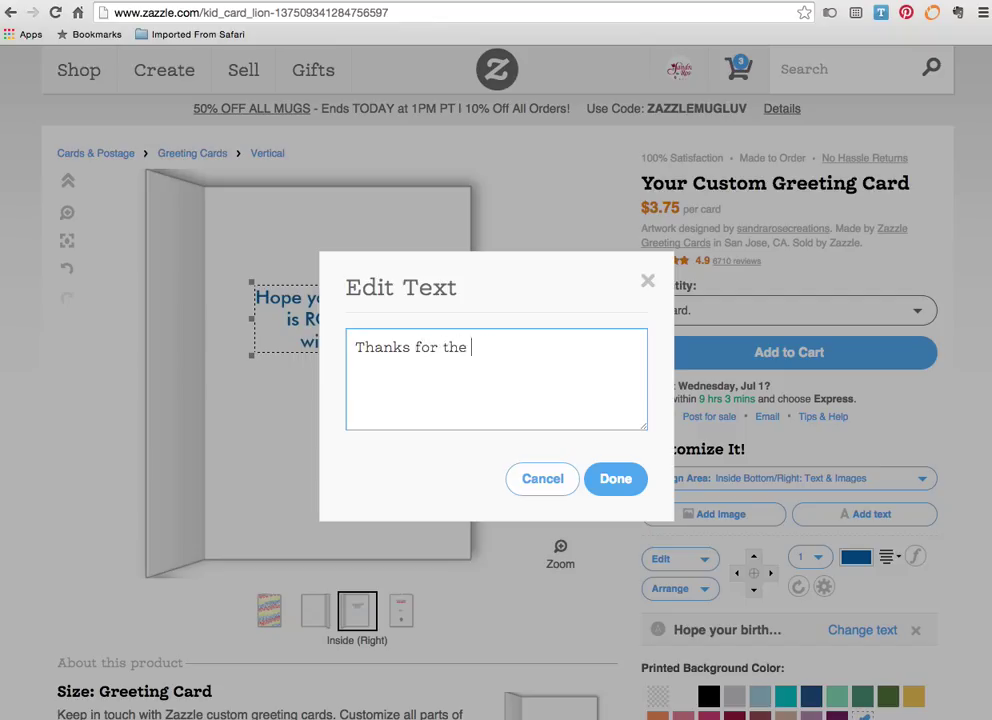
text(great gift!)
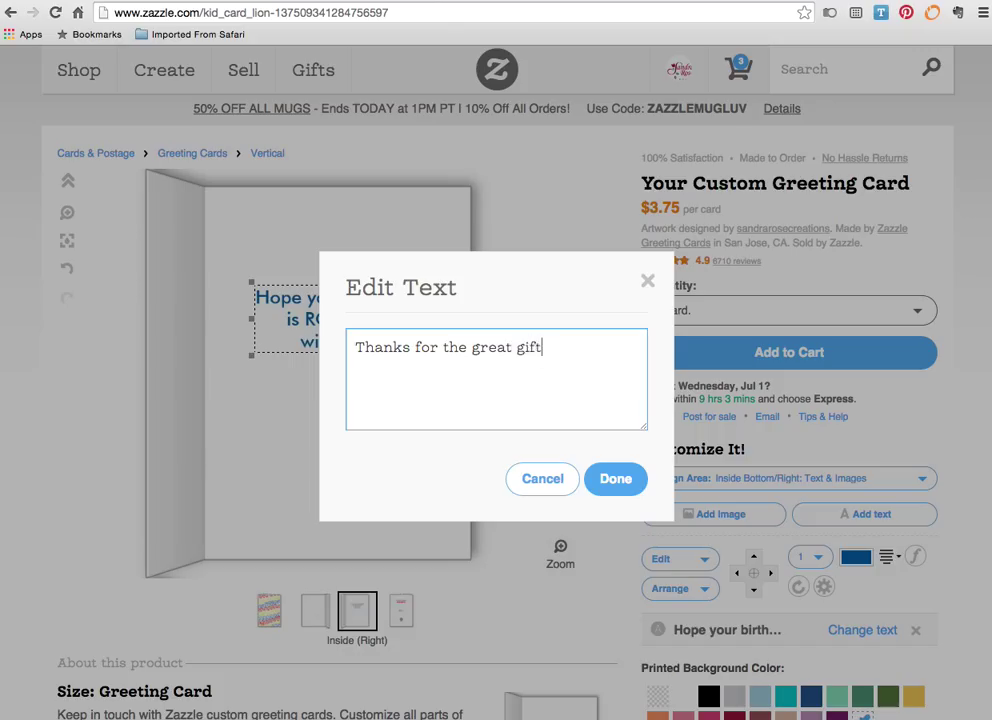
click(615, 478)
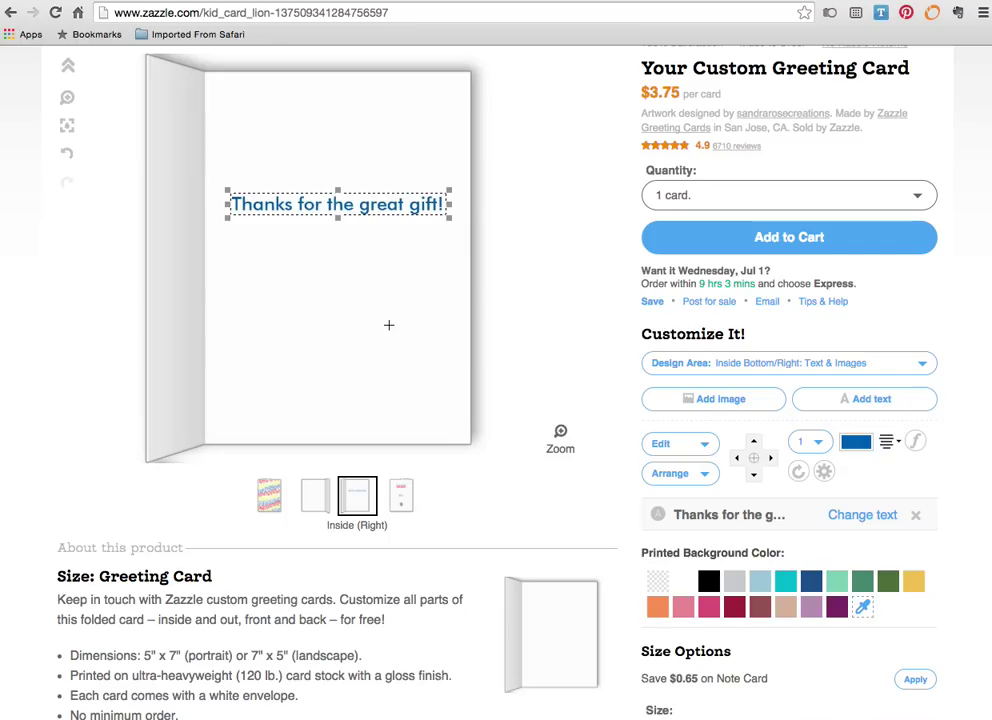
- Insert a line break before 'great' so the message reads 'Thanks for the' / 'great gift!'
scroll(390, 325, down, 1)
scroll(388, 325, down, 1)
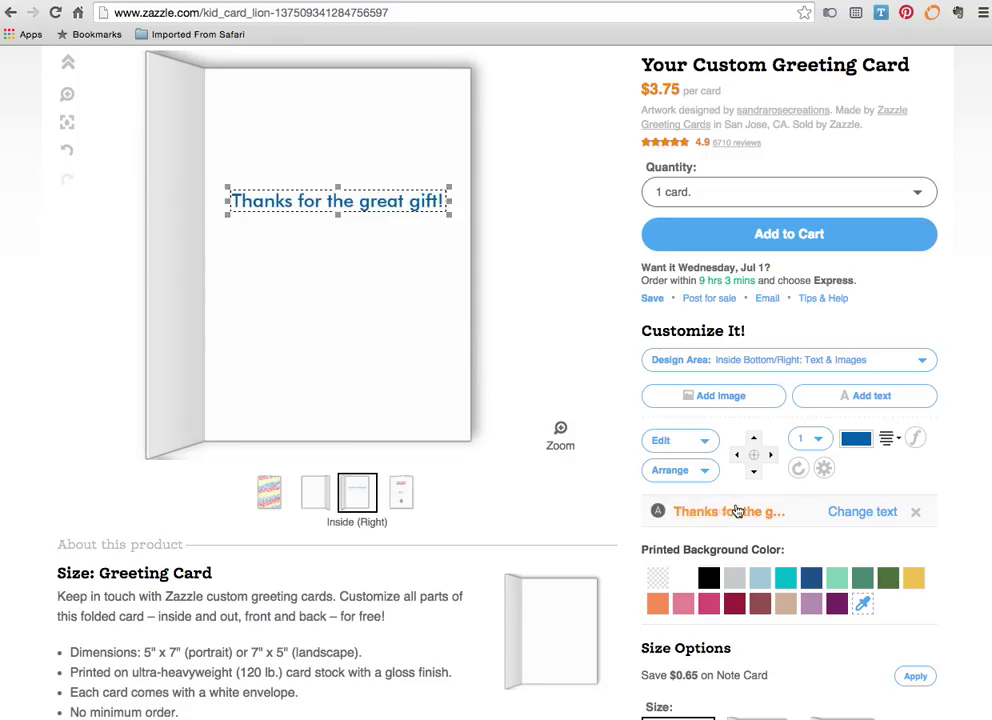
click(737, 512)
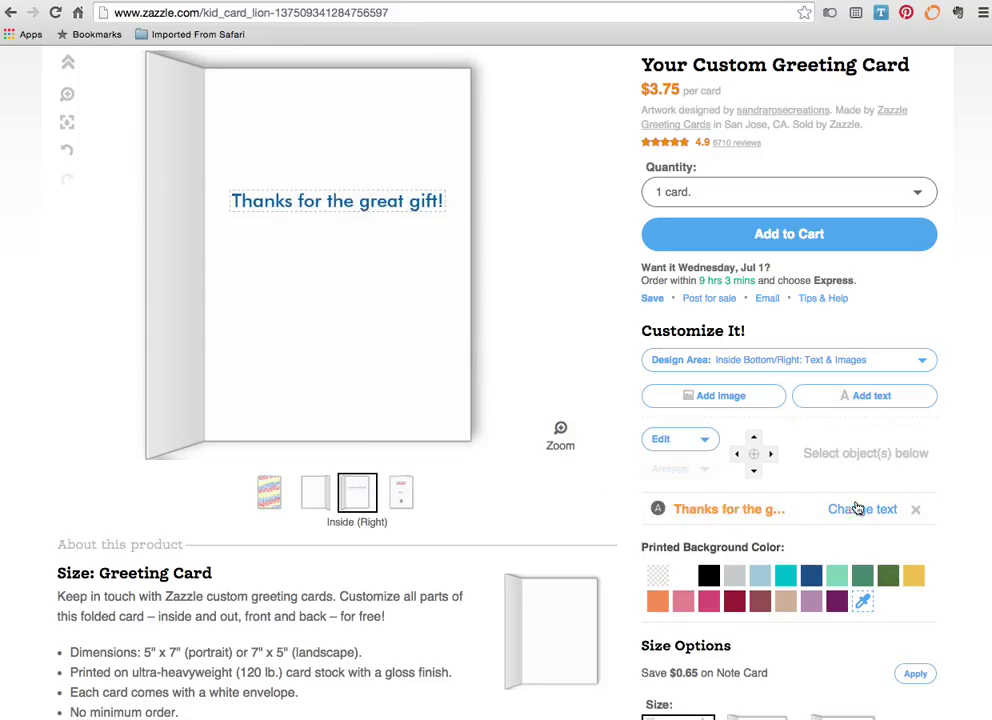
click(859, 510)
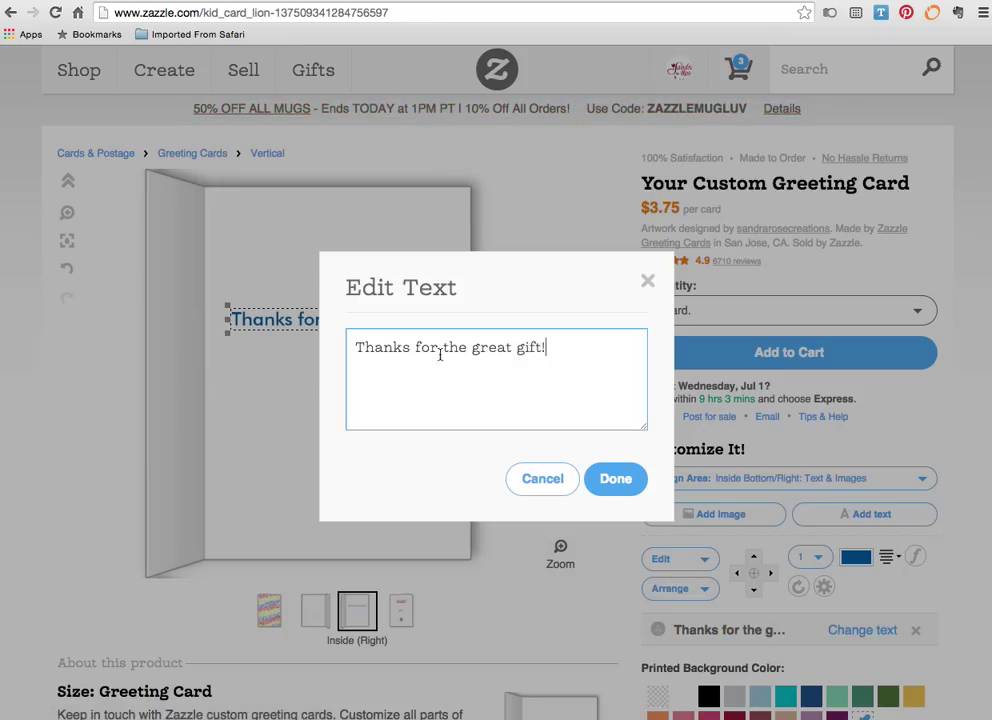
click(471, 349)
key(Return)
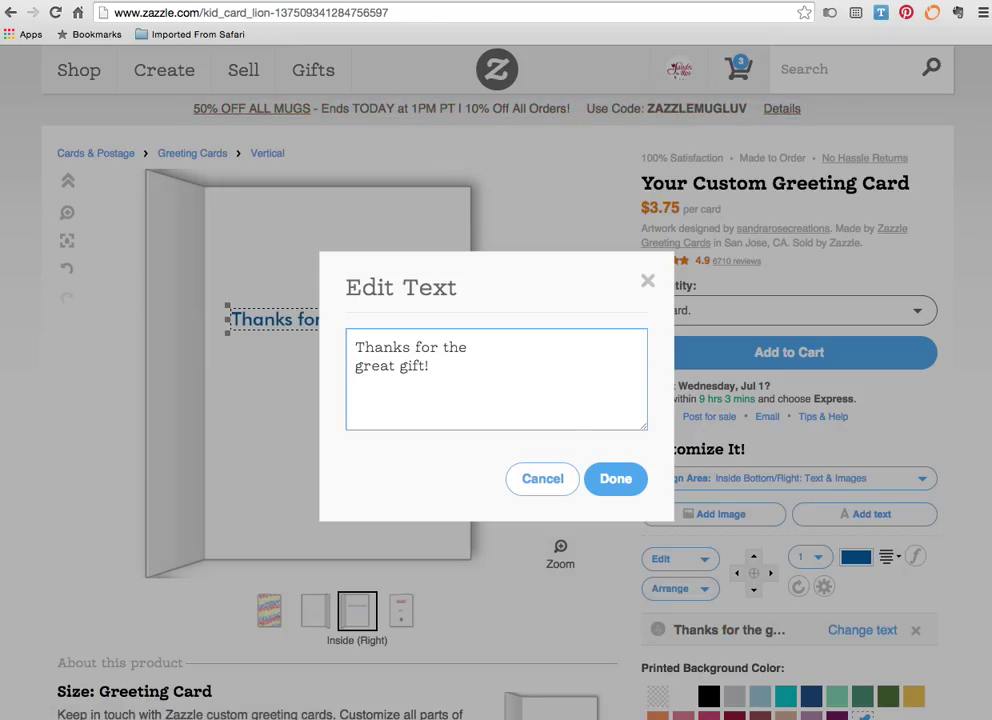
click(622, 478)
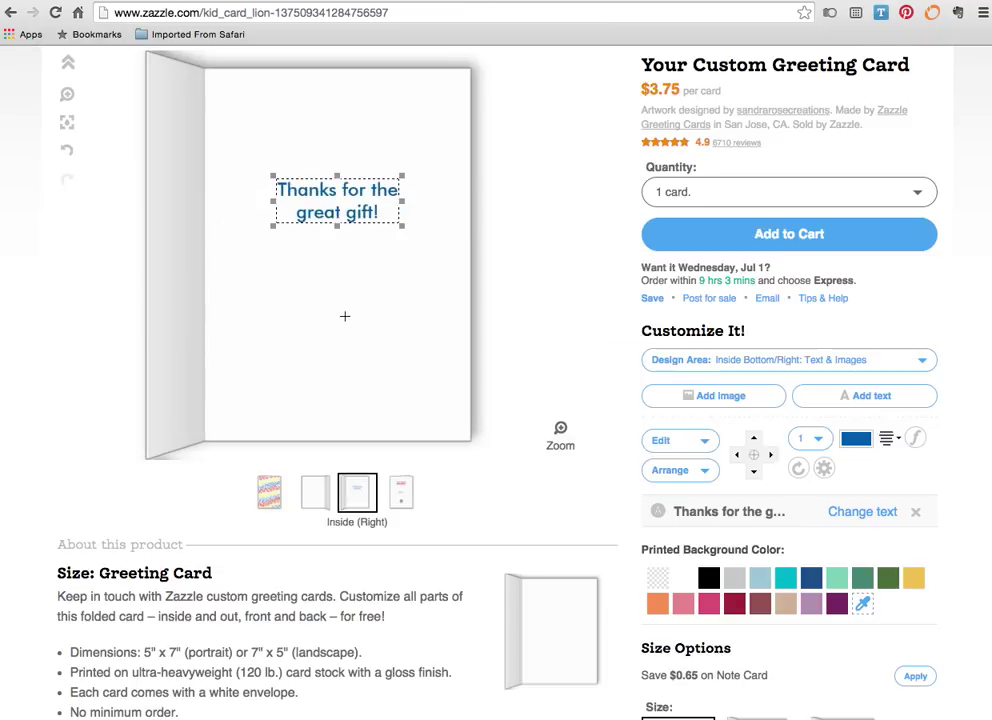
- Change the inside thank-you message's font to Hank
click(916, 438)
scroll(916, 438, down, 15)
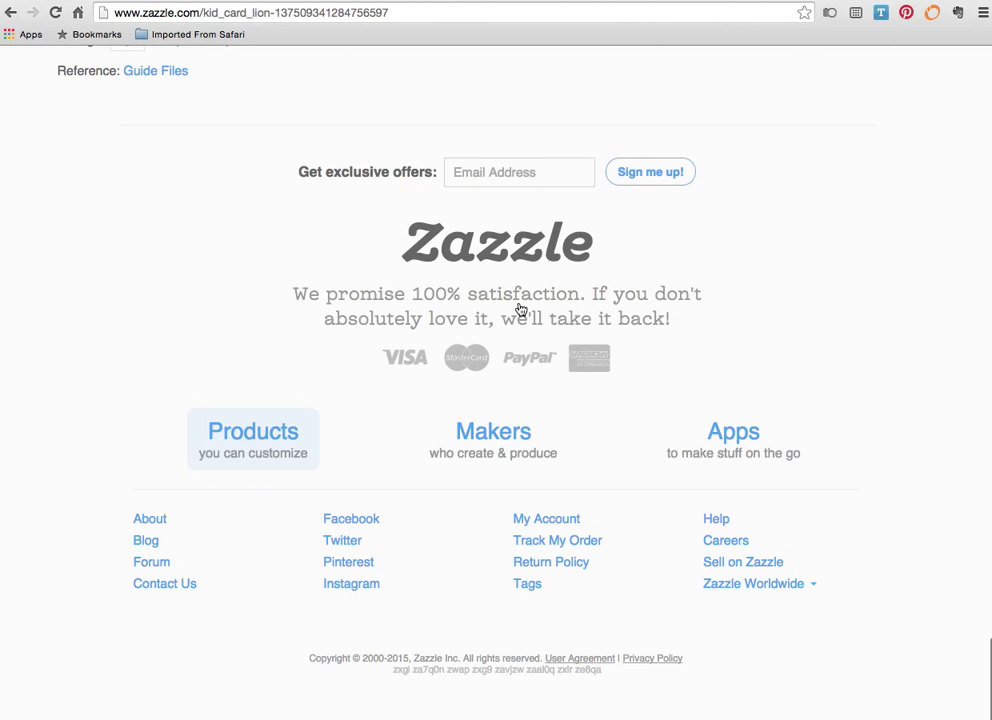
scroll(520, 310, up, 4)
scroll(520, 310, up, 20)
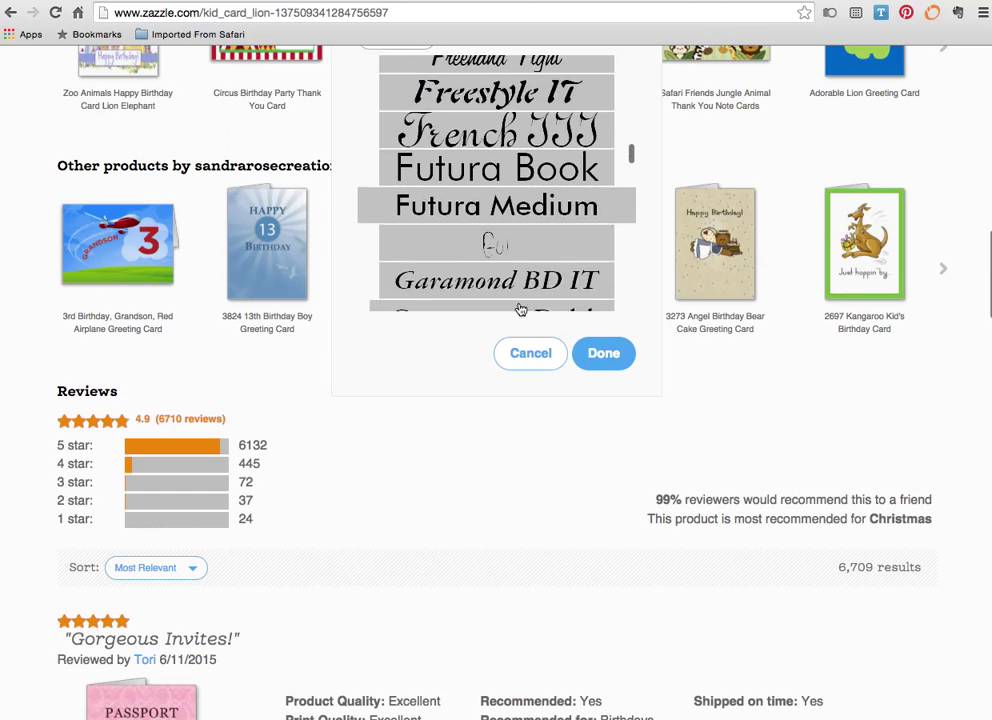
scroll(493, 250, down, 3)
scroll(467, 430, up, 4)
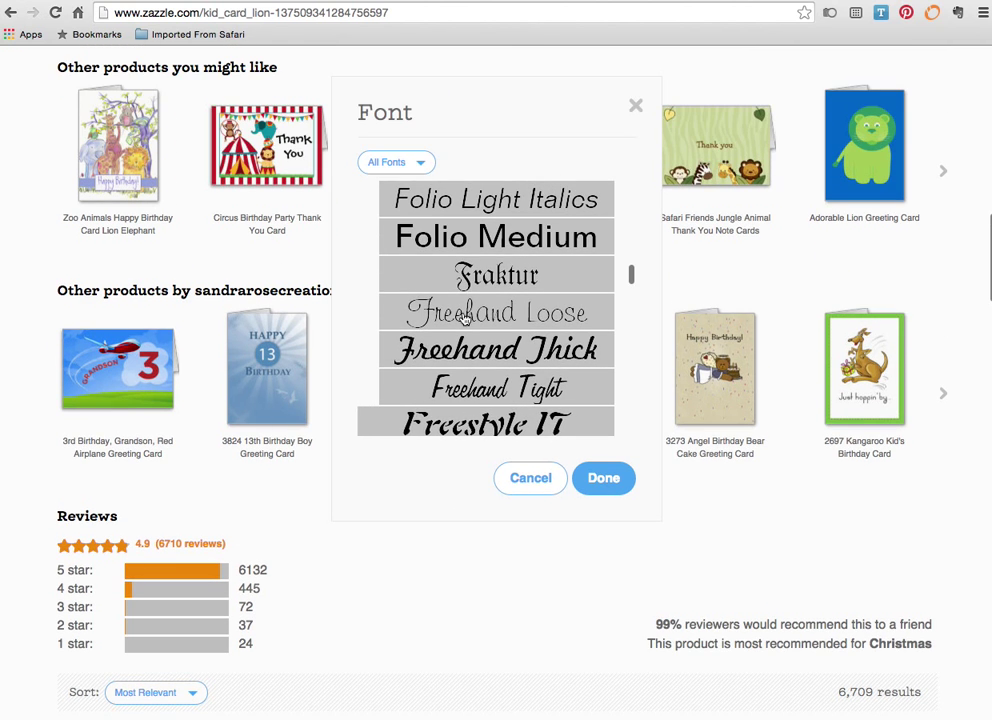
scroll(465, 310, down, 2)
scroll(465, 310, down, 4)
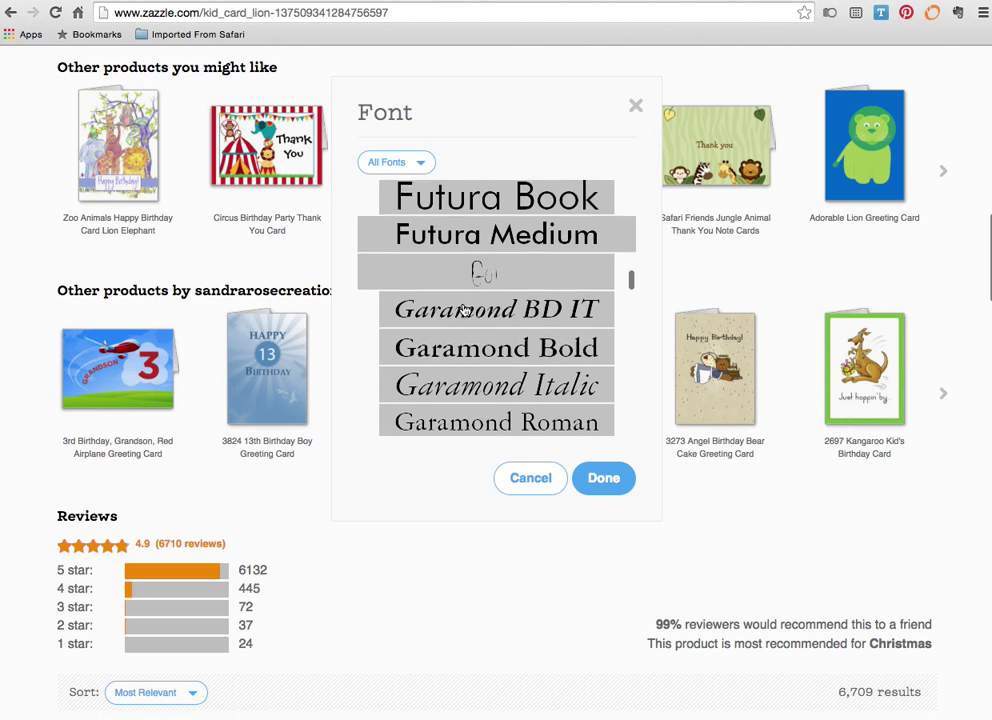
scroll(465, 310, down, 5)
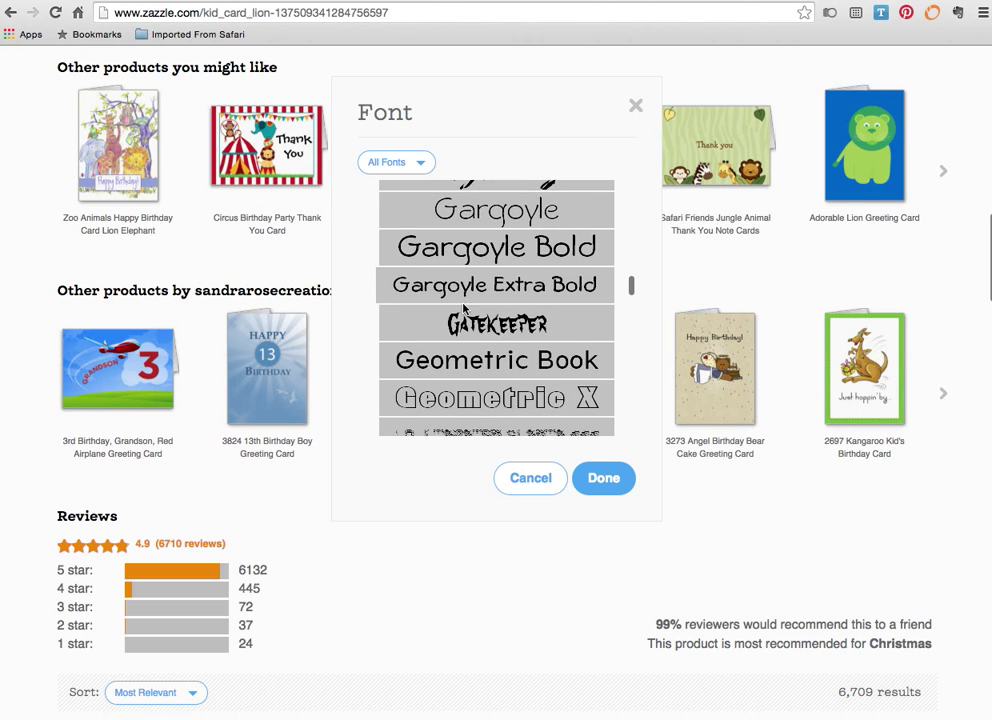
scroll(465, 310, down, 6)
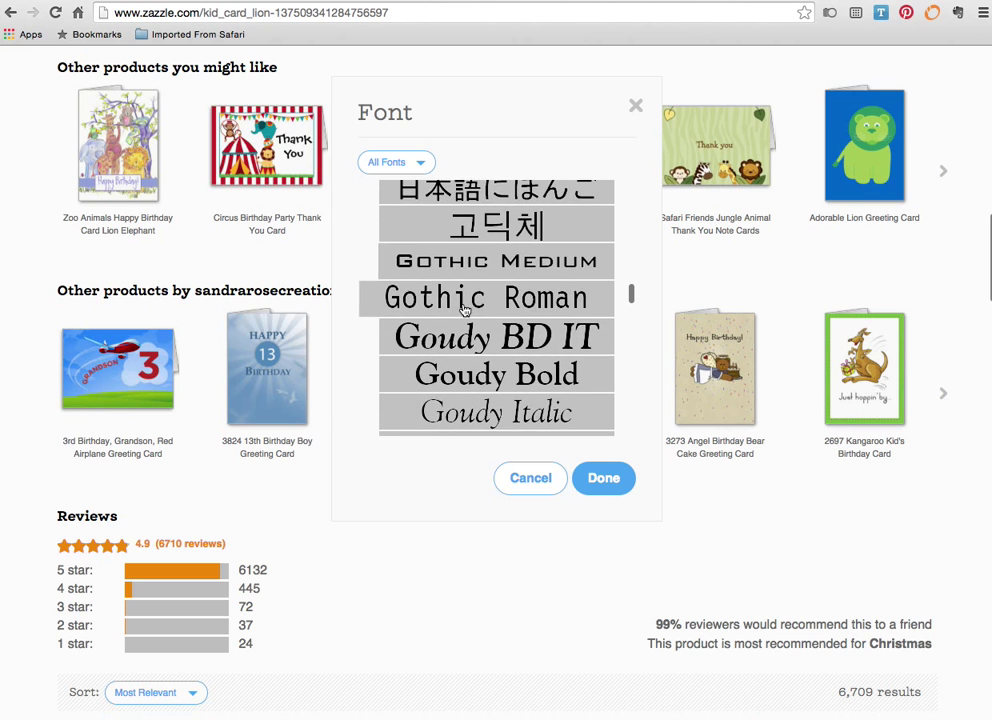
scroll(465, 310, down, 6)
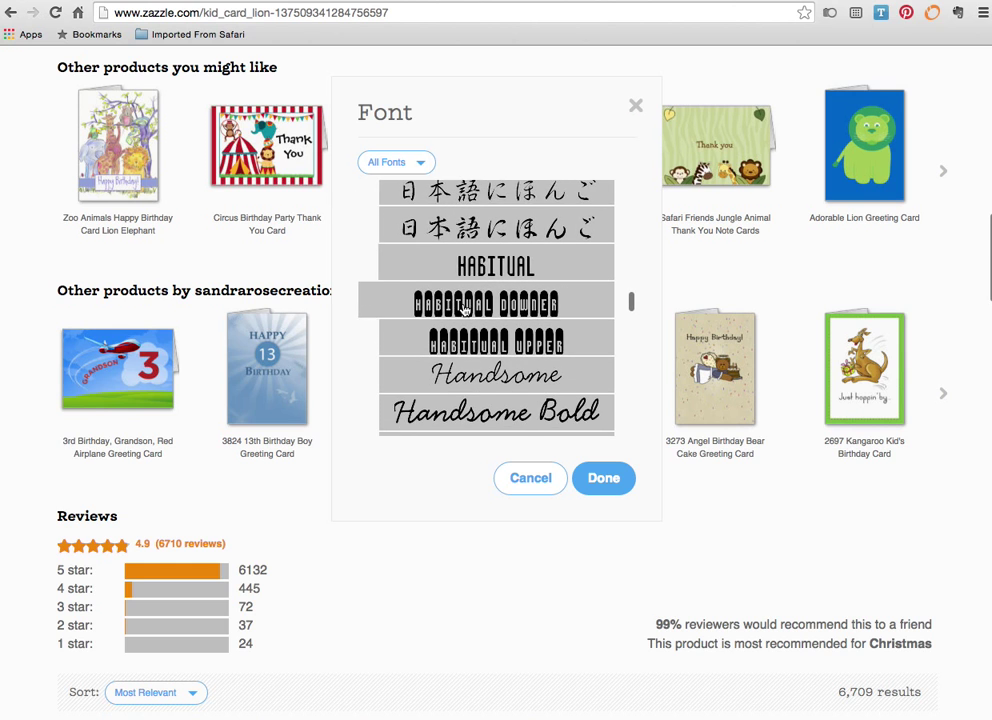
scroll(465, 310, down, 2)
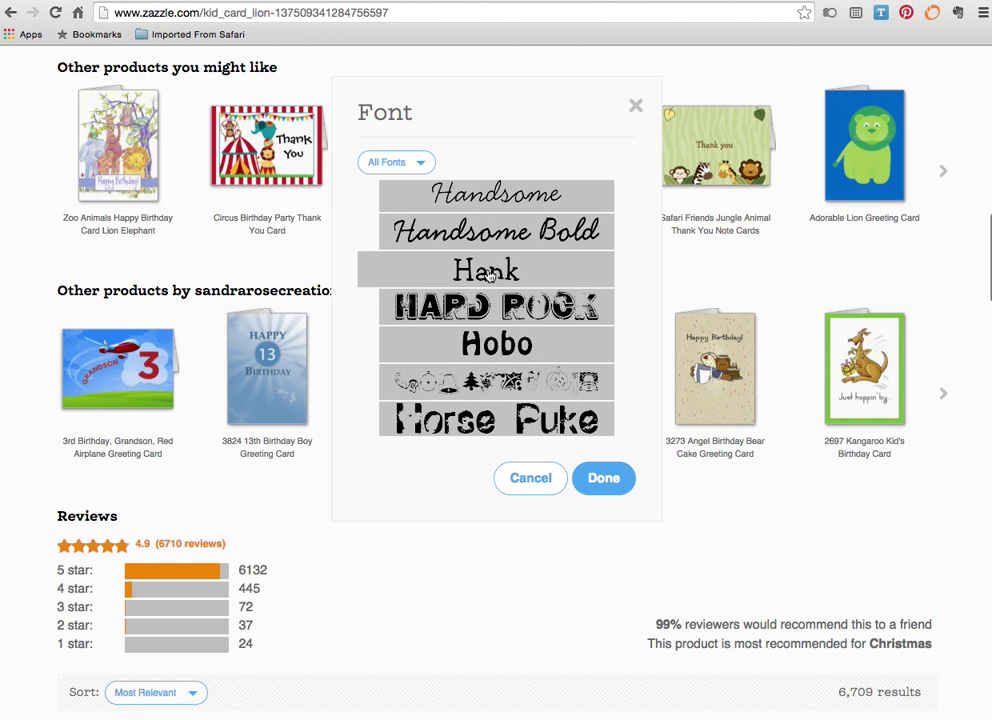
click(489, 272)
click(598, 479)
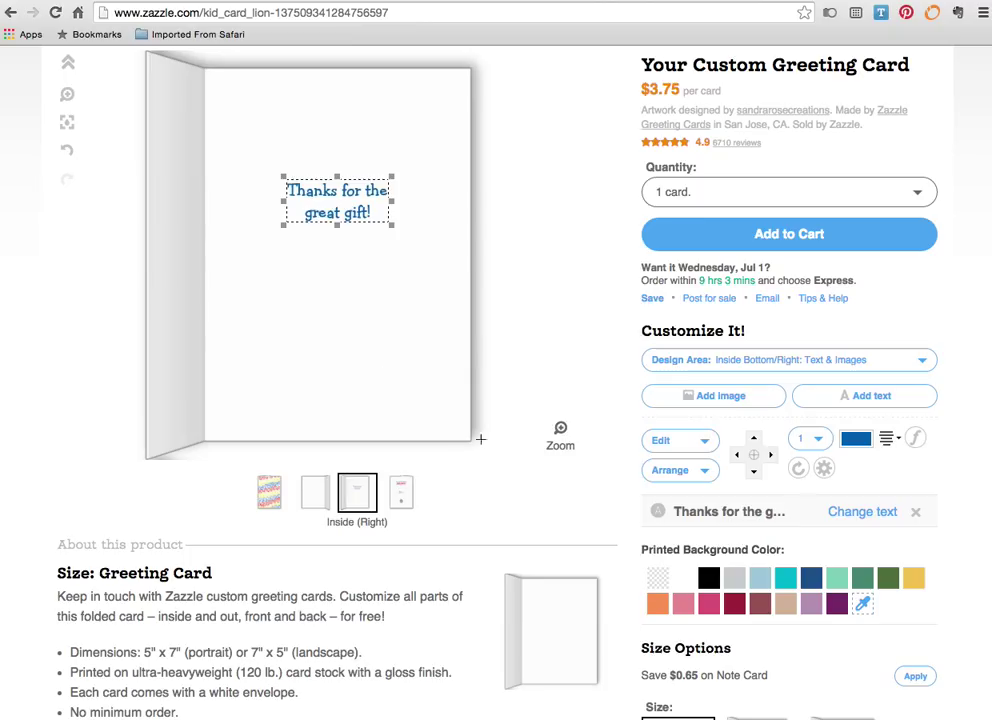
- Set the inside thank-you message to font size 28
click(820, 441)
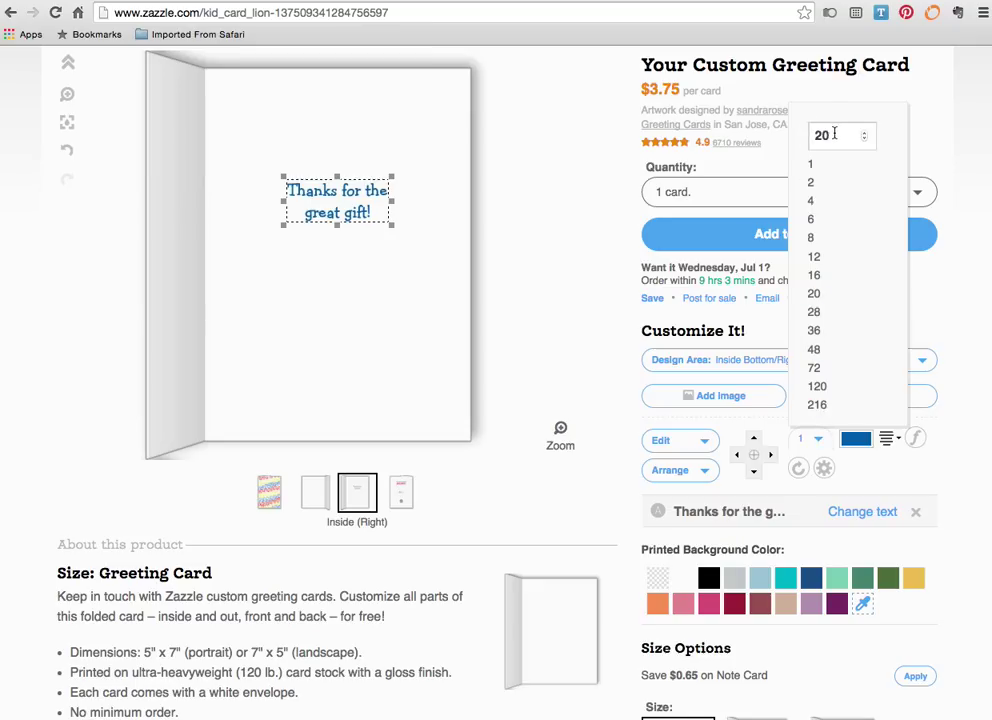
click(815, 312)
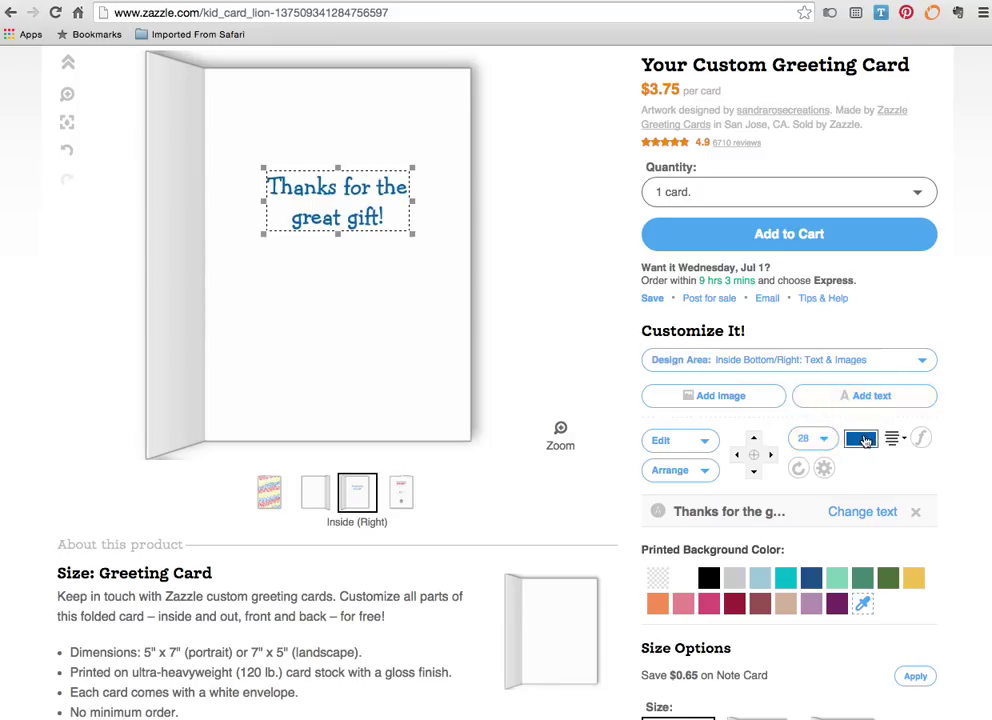
- Change the inside thank-you message colour from blue to red
click(861, 441)
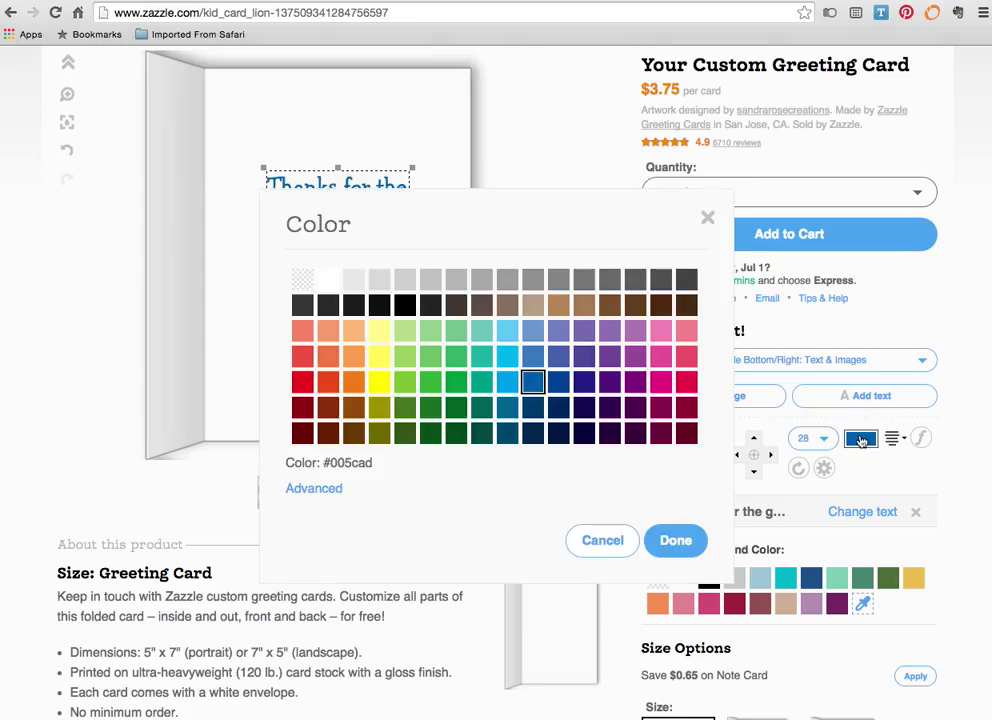
click(302, 382)
click(666, 540)
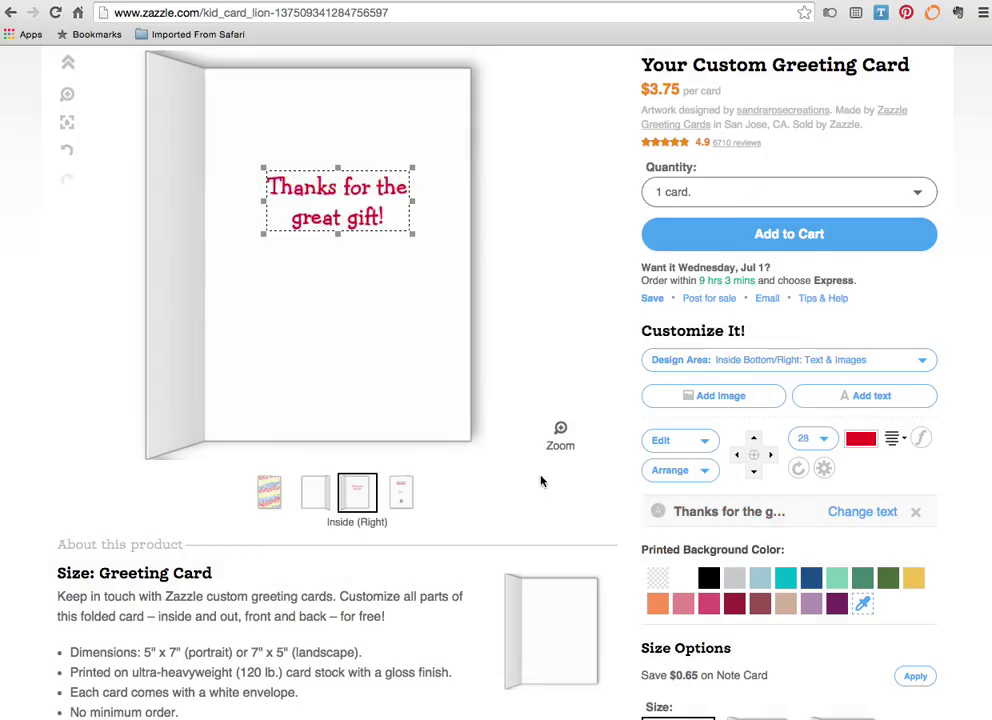
mouse_move(263, 500)
- Drag the red thank-you message back up near the top of the inside-right panel
drag(332, 203, 331, 243)
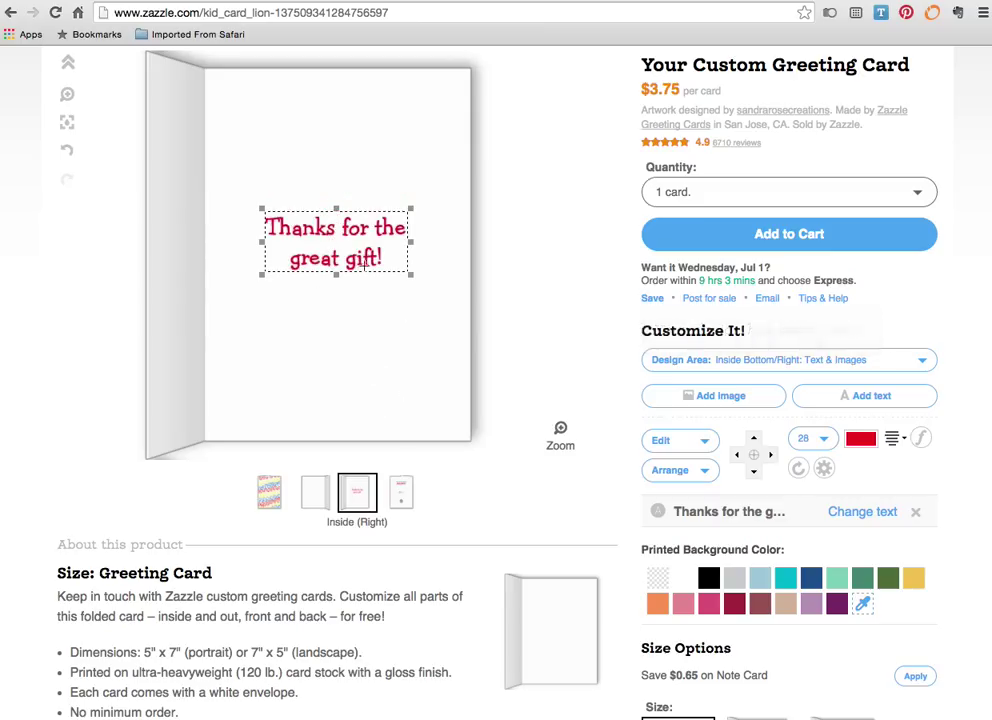
drag(360, 258, 358, 217)
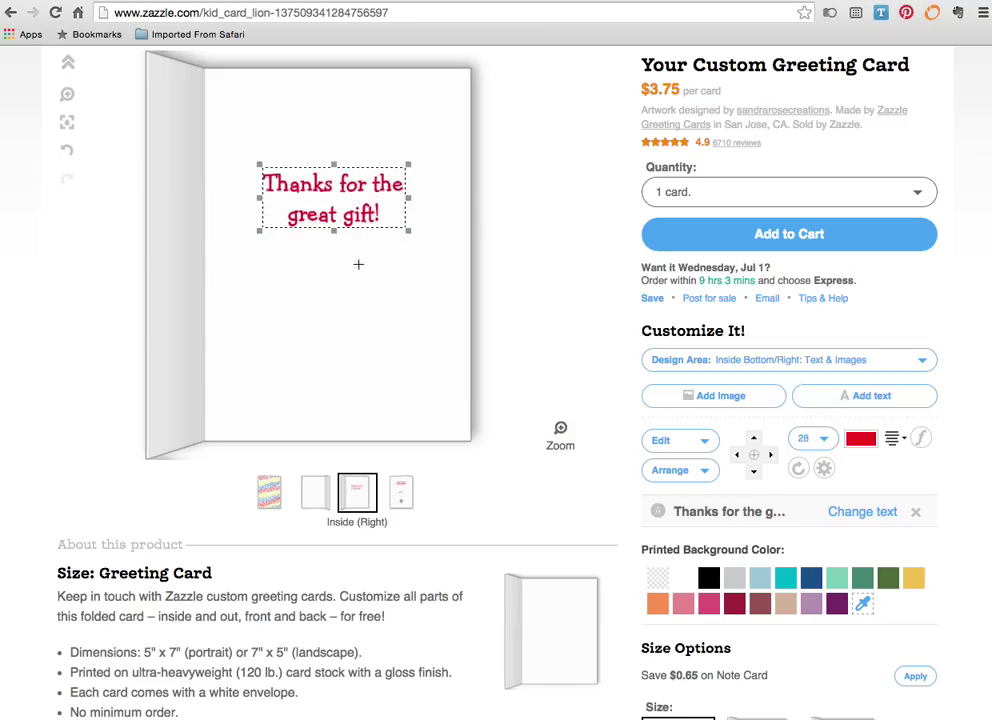
drag(358, 213, 357, 205)
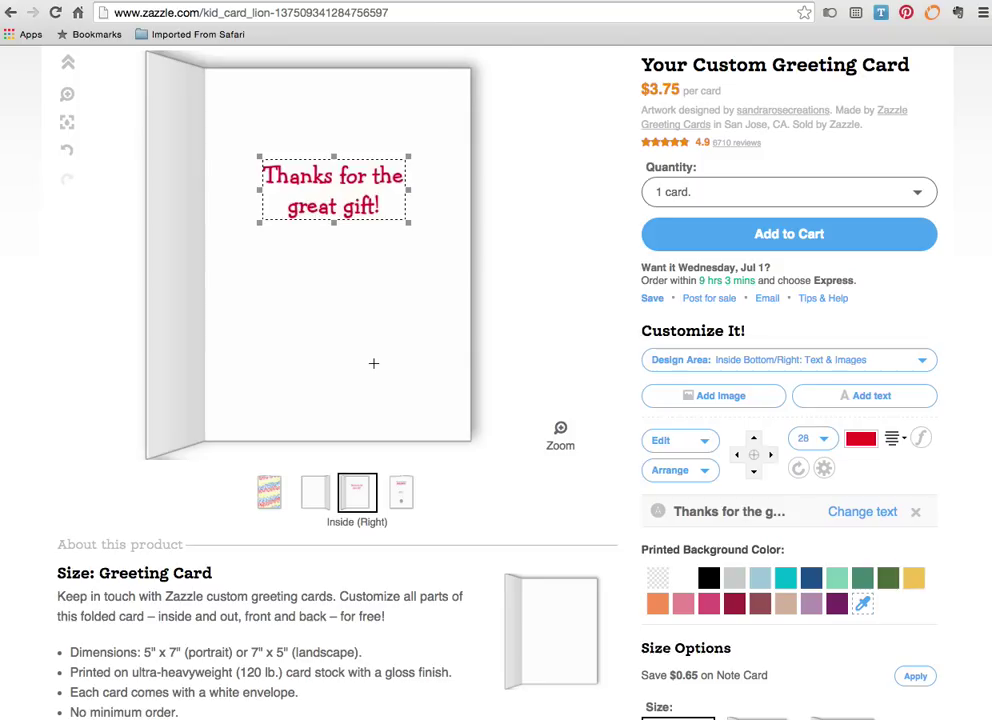
- On the card back, replace the name under 'Kid Card Designed by' with the child's name
click(401, 491)
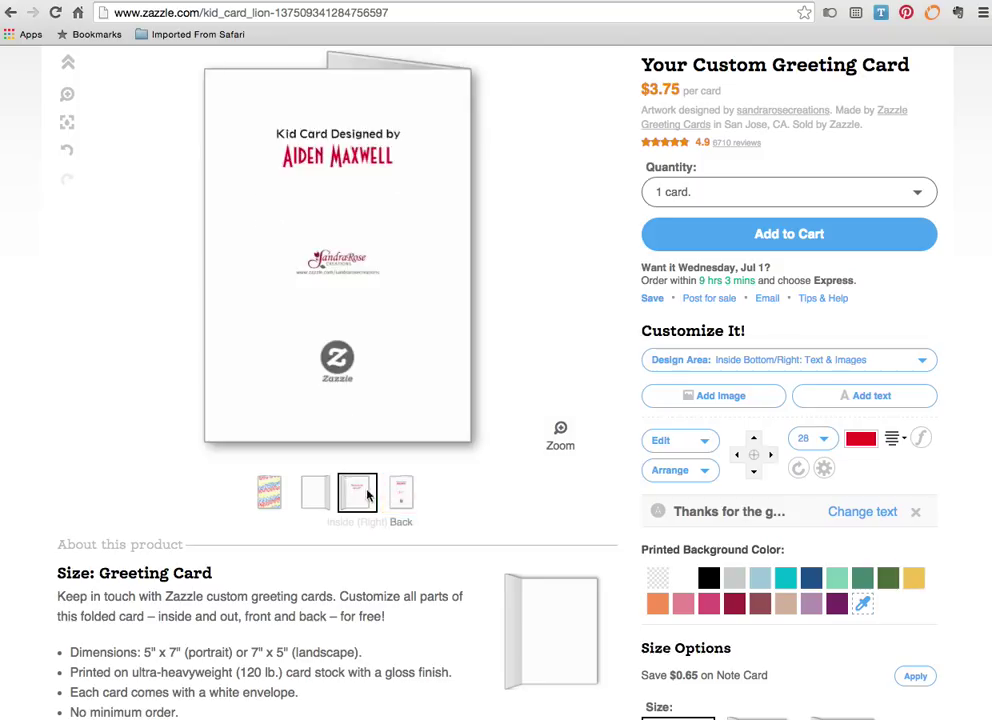
scroll(477, 494, down, 2)
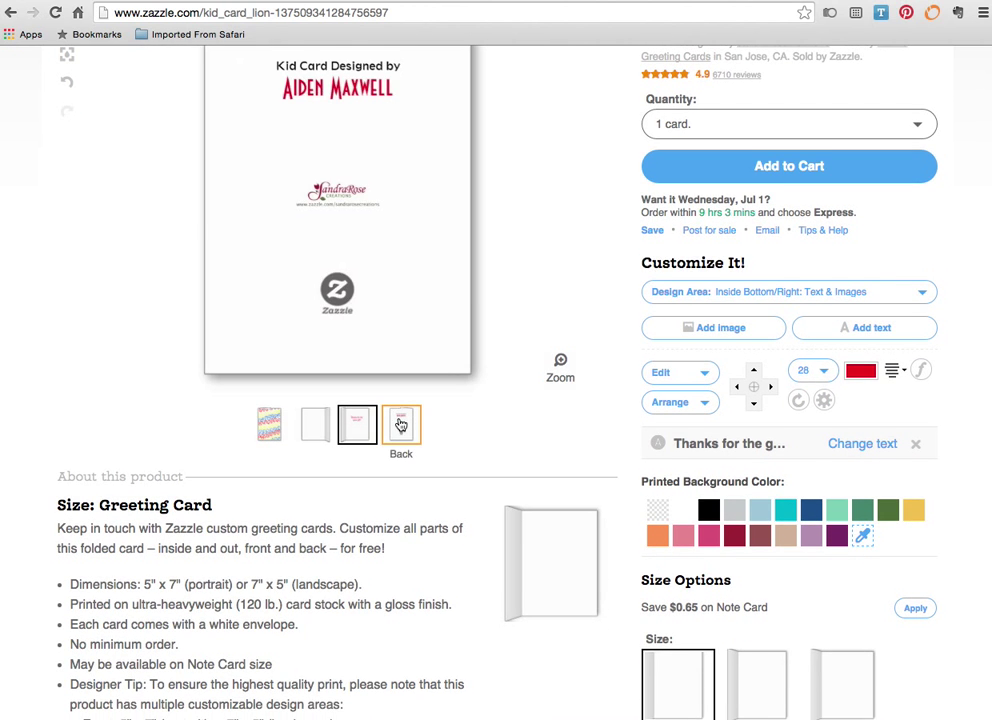
scroll(402, 425, up, 2)
click(400, 500)
click(358, 162)
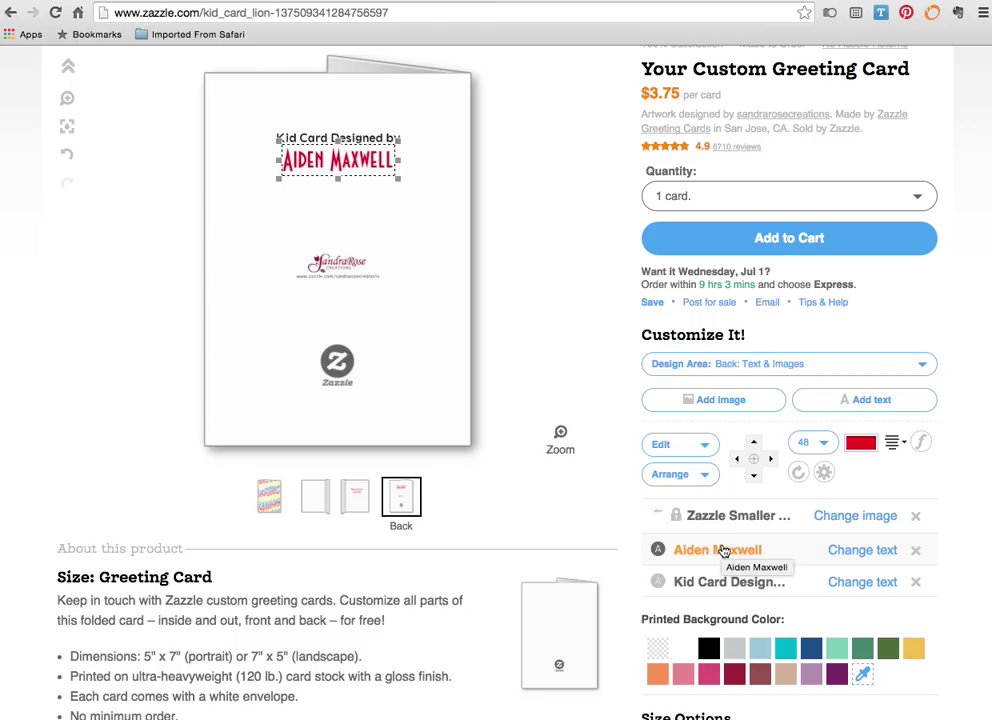
click(830, 550)
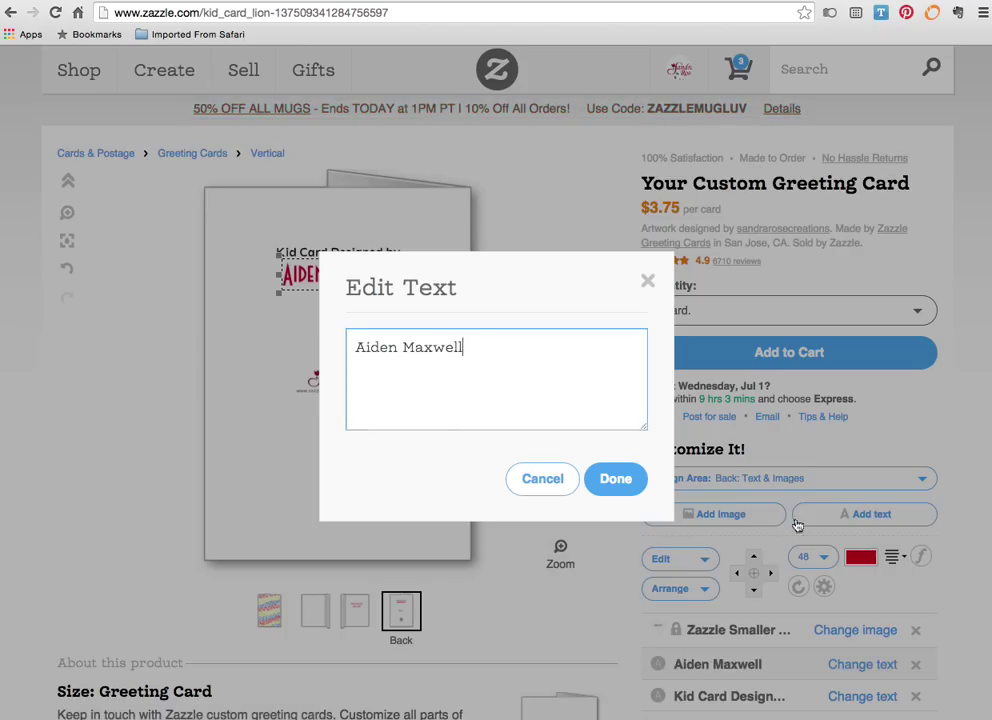
drag(515, 350, 227, 343)
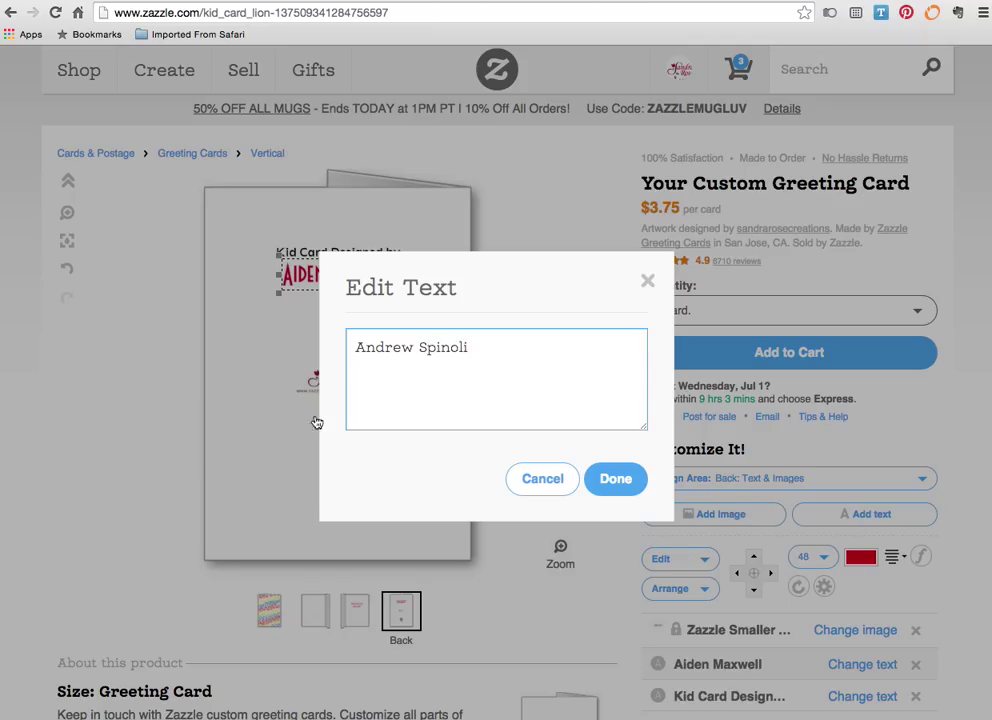
click(618, 479)
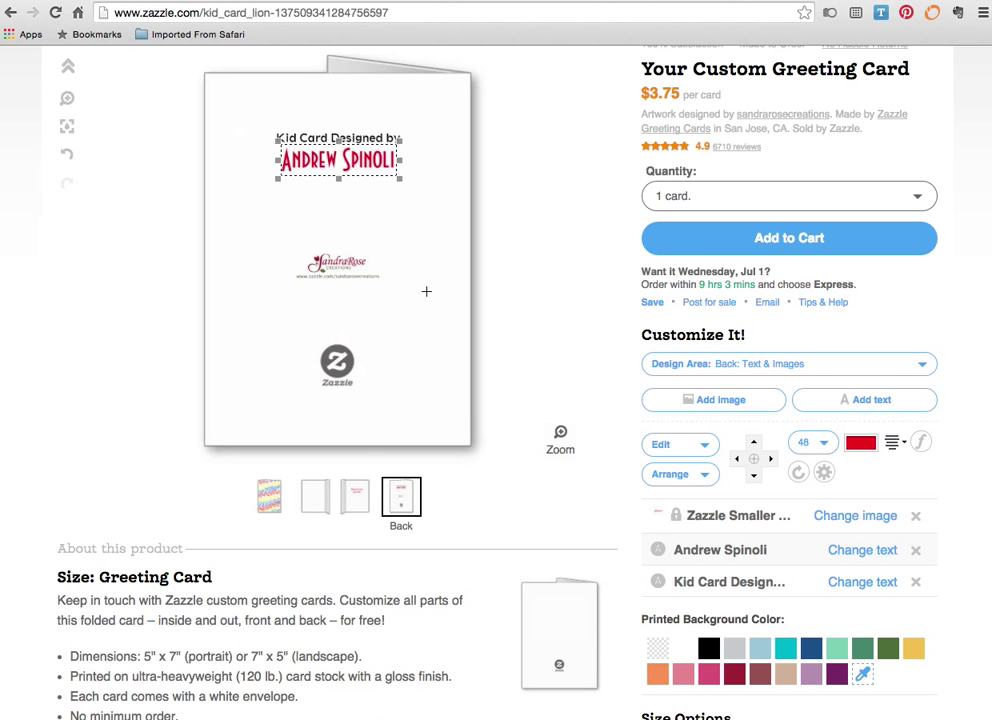
- Return to the card front and scroll down to the Size Options
scroll(426, 291, up, 1)
scroll(426, 291, down, 1)
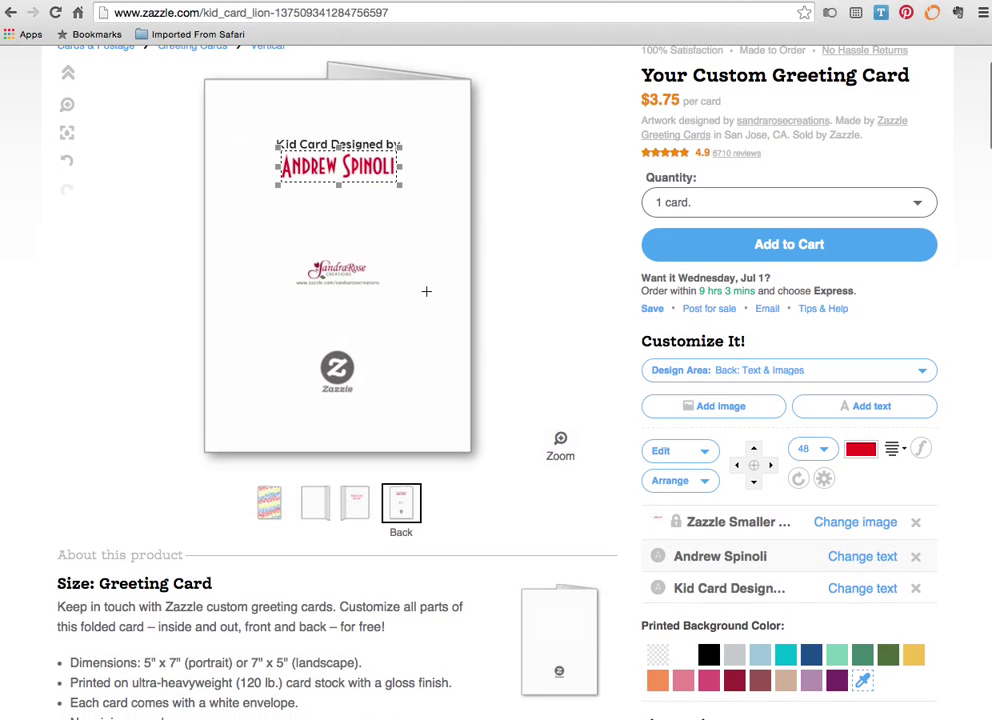
scroll(426, 291, down, 1)
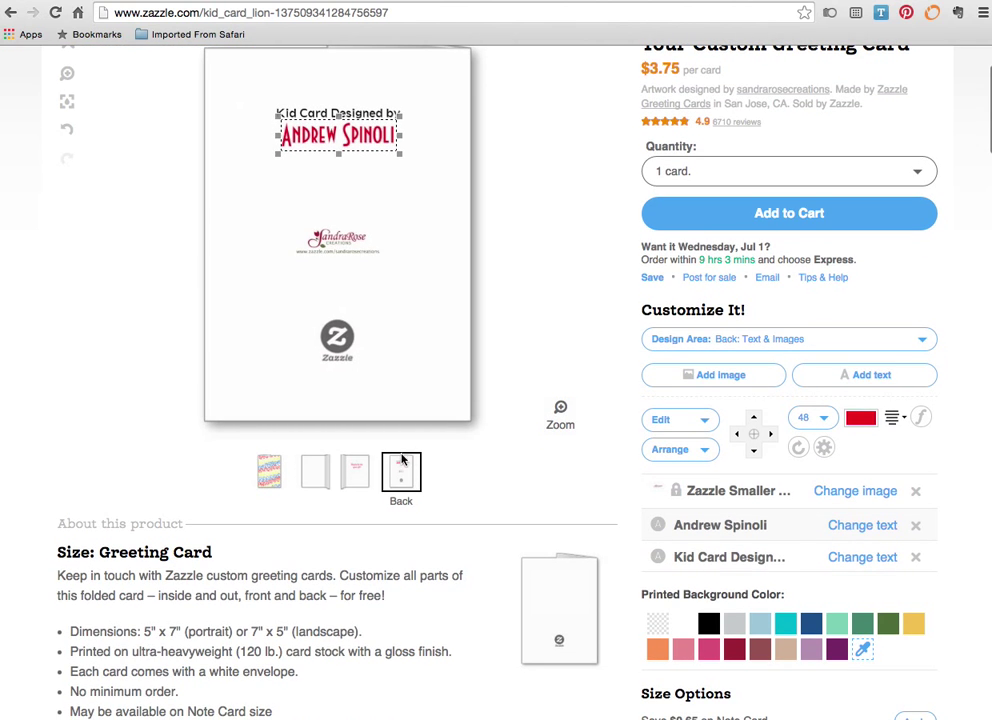
click(265, 472)
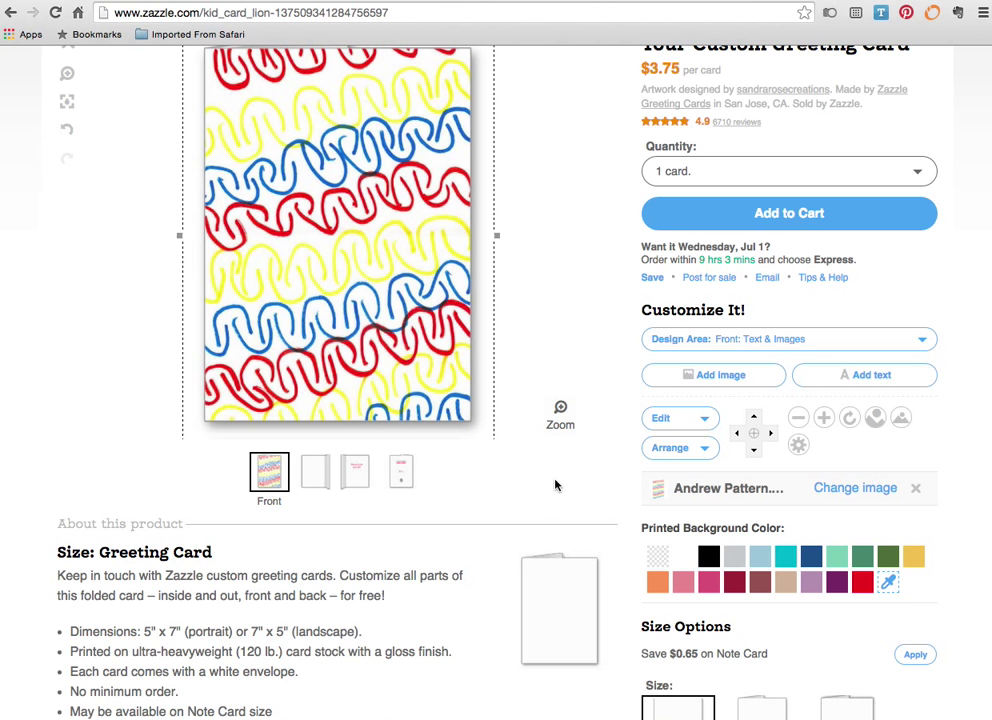
scroll(556, 486, up, 1)
scroll(556, 486, down, 3)
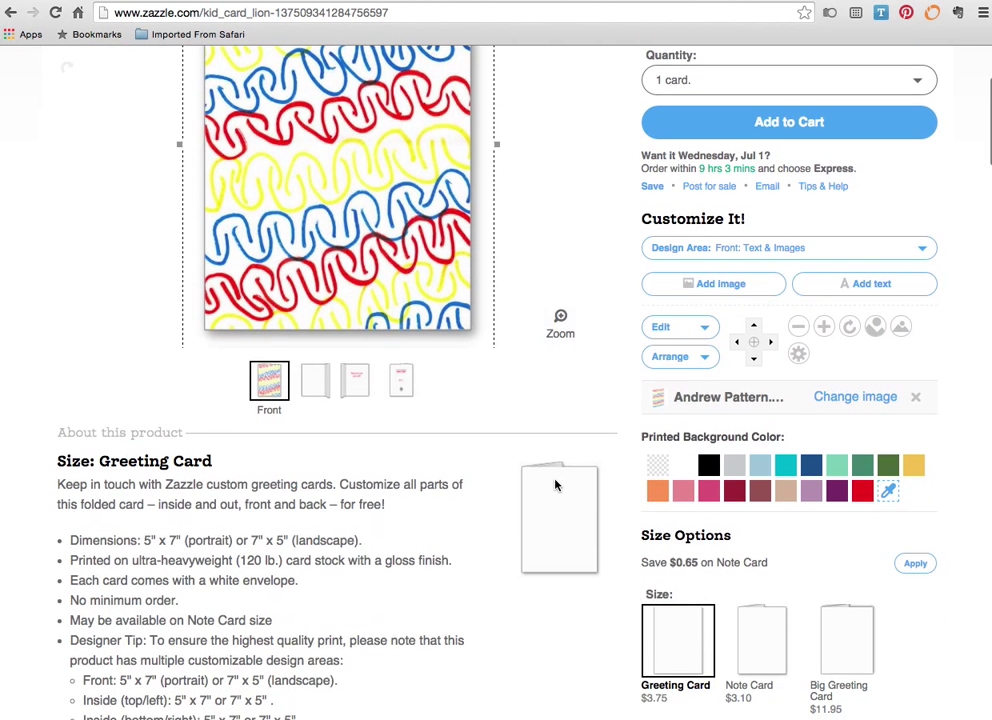
scroll(556, 486, down, 3)
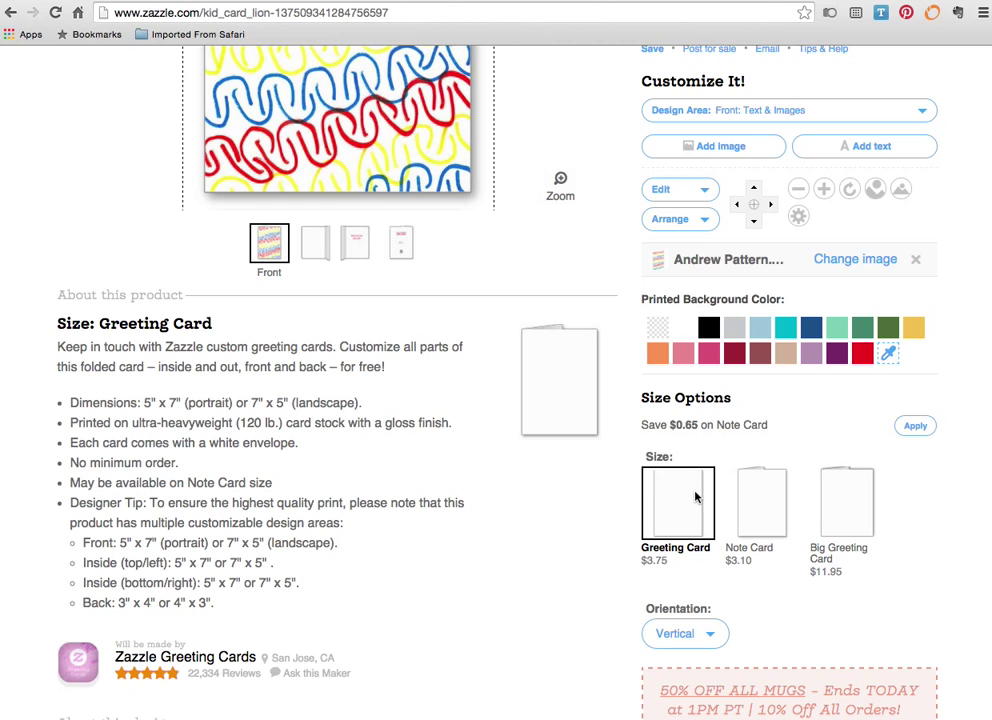
mouse_move(667, 508)
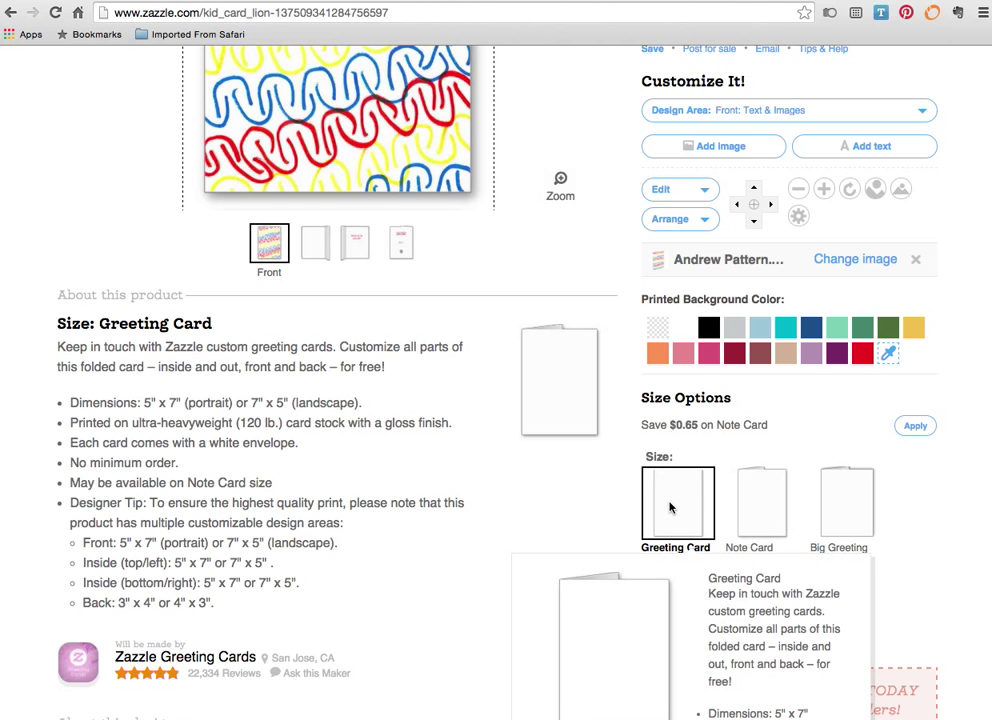
scroll(670, 508, down, 2)
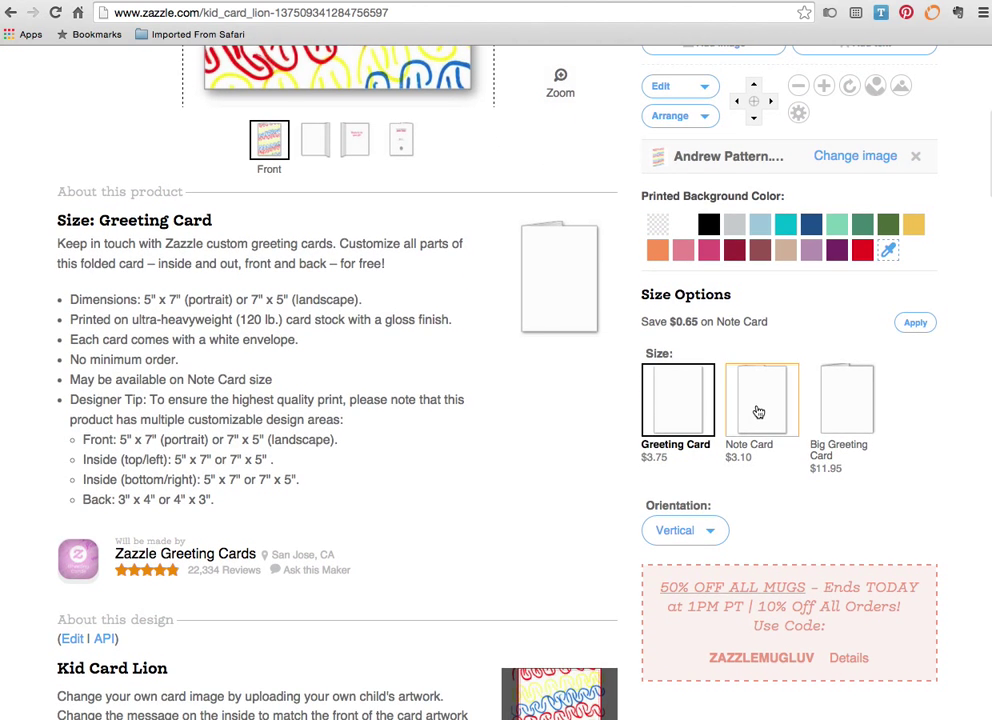
mouse_move(779, 410)
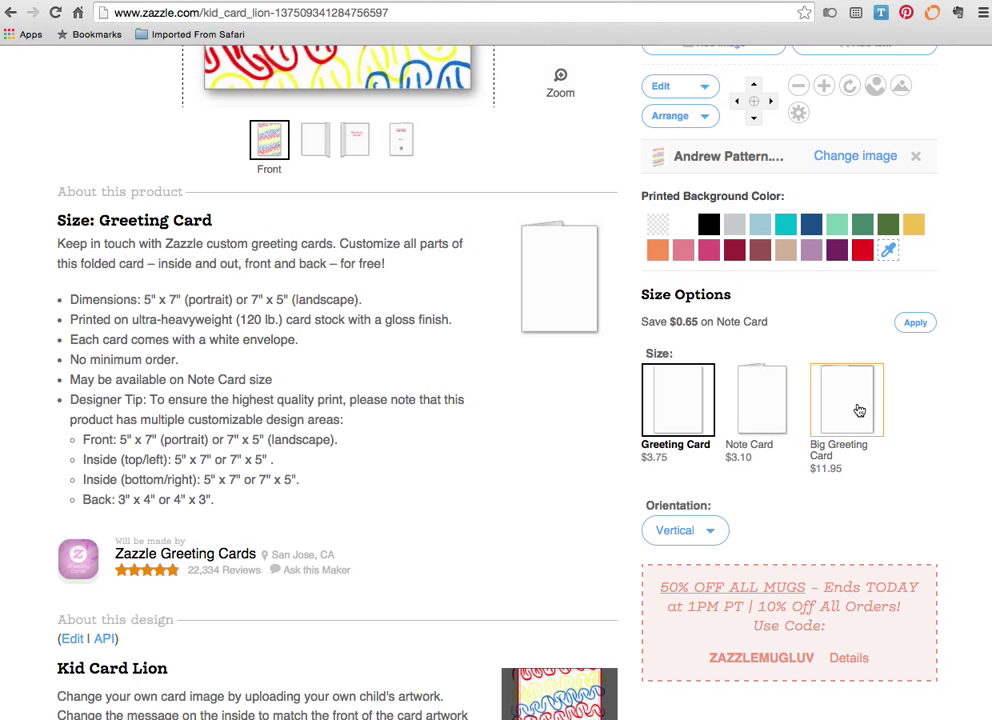
- Switch the card size to Big Greeting Card, 8.5" x 11"
mouse_move(858, 411)
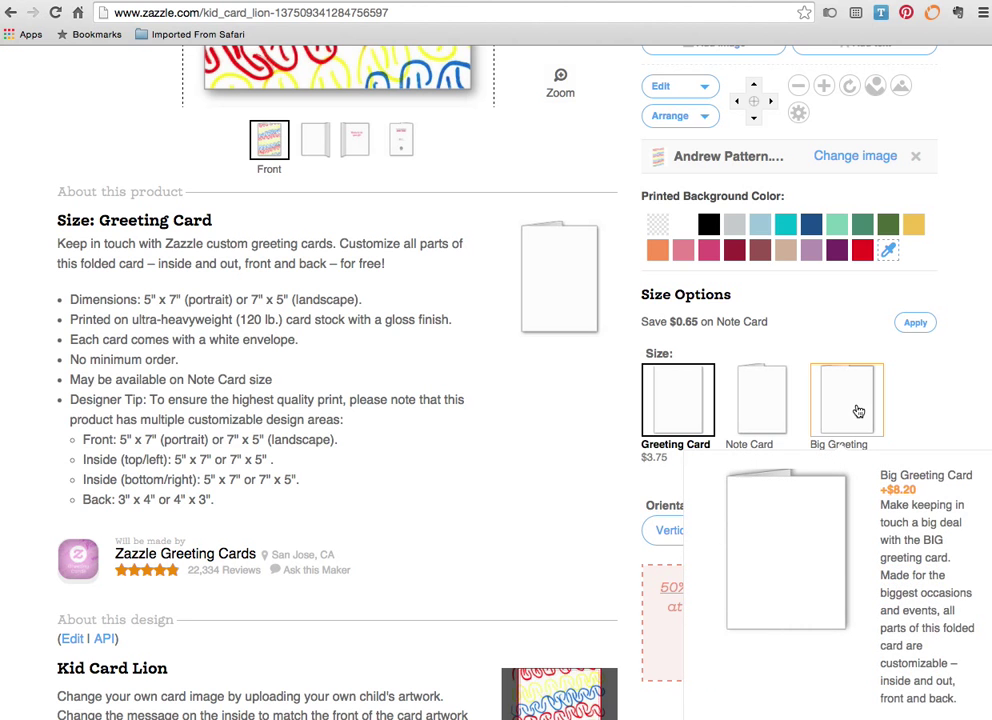
click(852, 410)
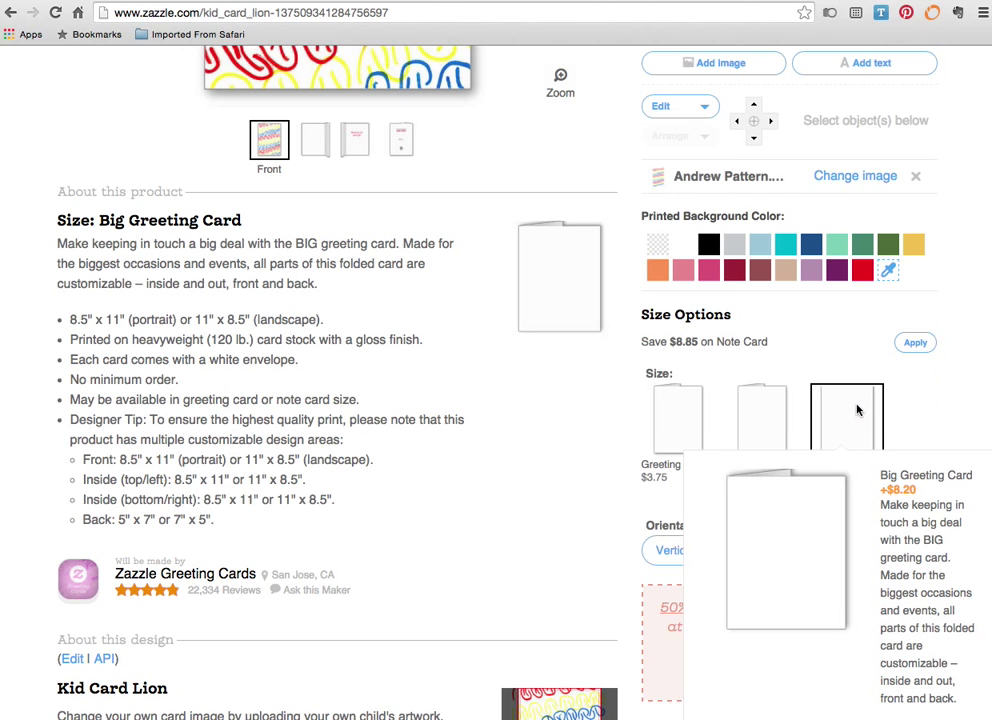
scroll(412, 140, up, 3)
scroll(412, 140, up, 3)
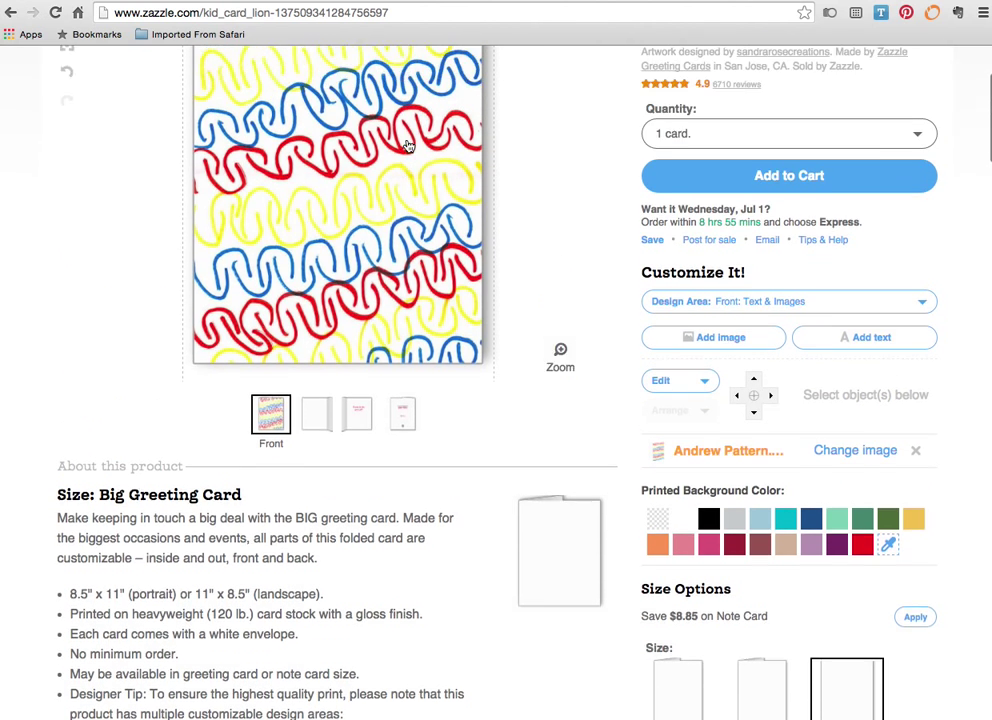
scroll(409, 147, up, 1)
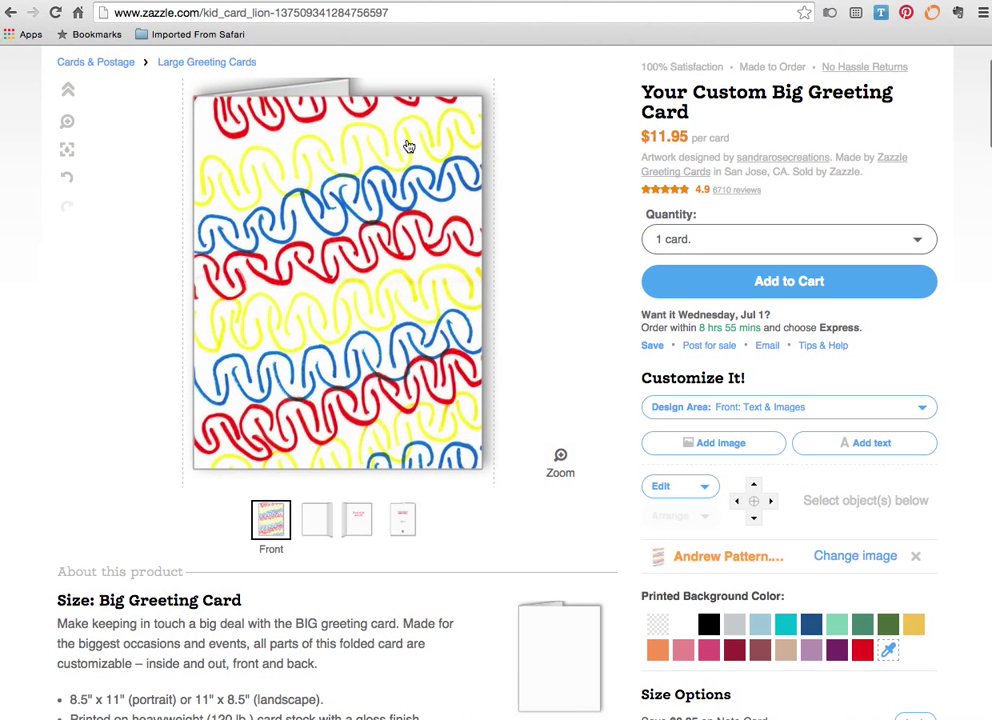
scroll(409, 147, down, 8)
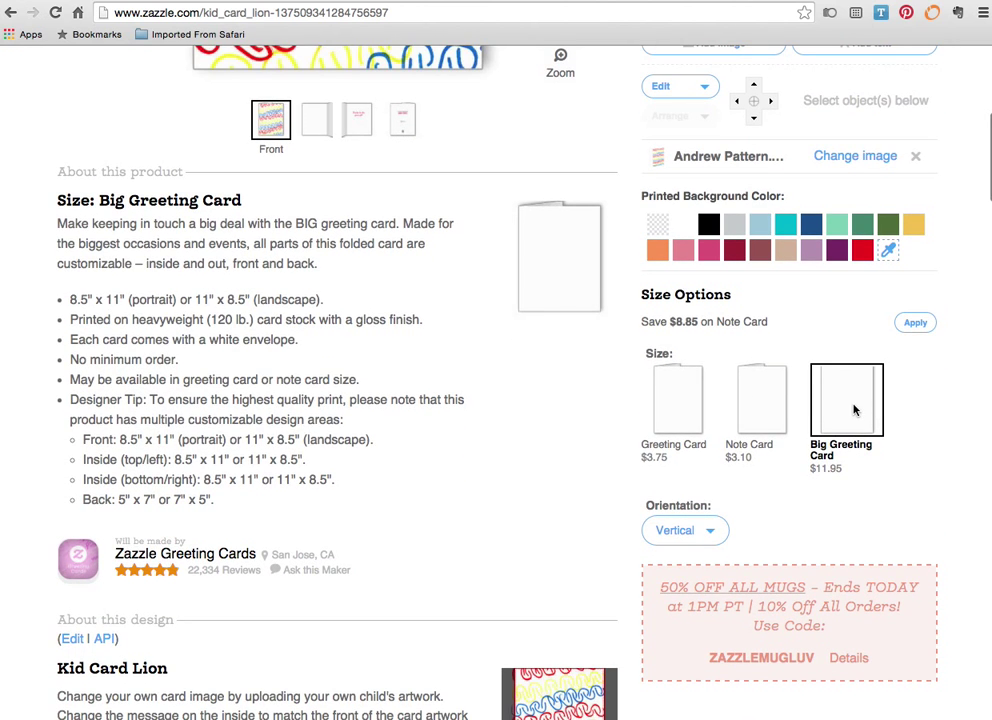
- Change the size to the 4" x 5.6" Note Card at $3.10 and return to the preview
click(760, 404)
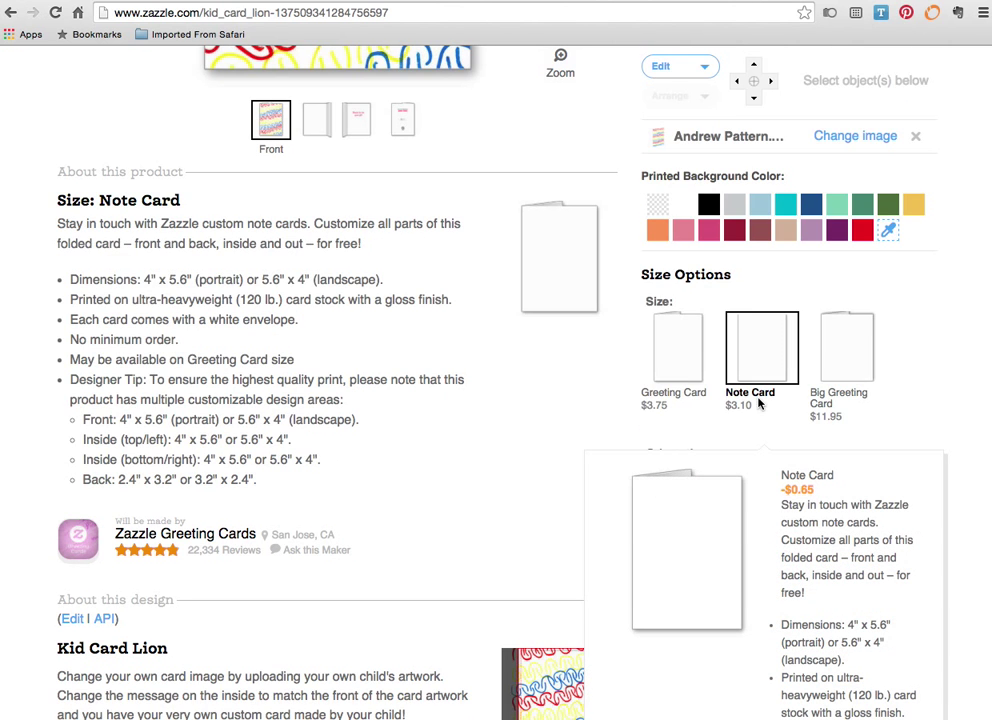
scroll(608, 401, up, 3)
scroll(608, 401, up, 5)
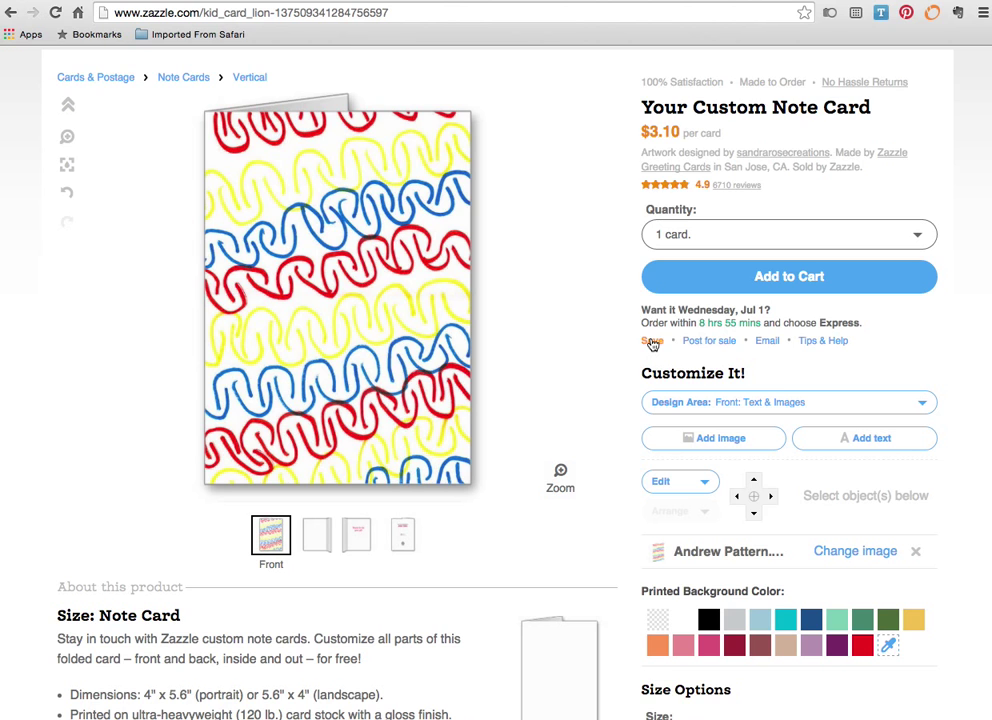
- Save the note card and add it to the cart, accepting the blank inside-left panel
click(648, 341)
click(779, 277)
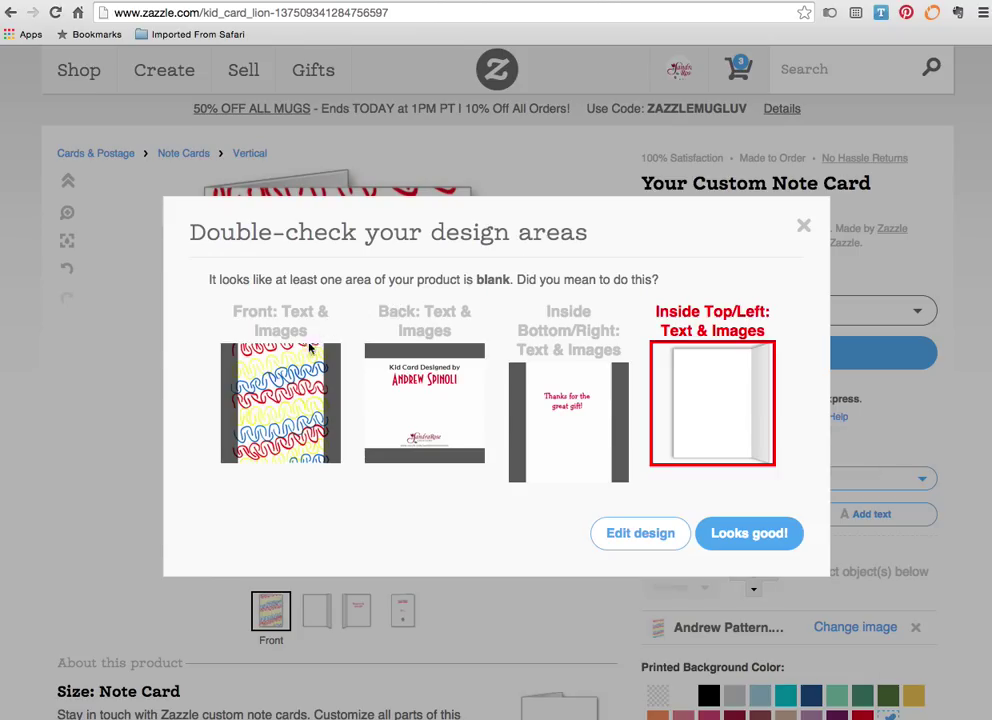
click(747, 535)
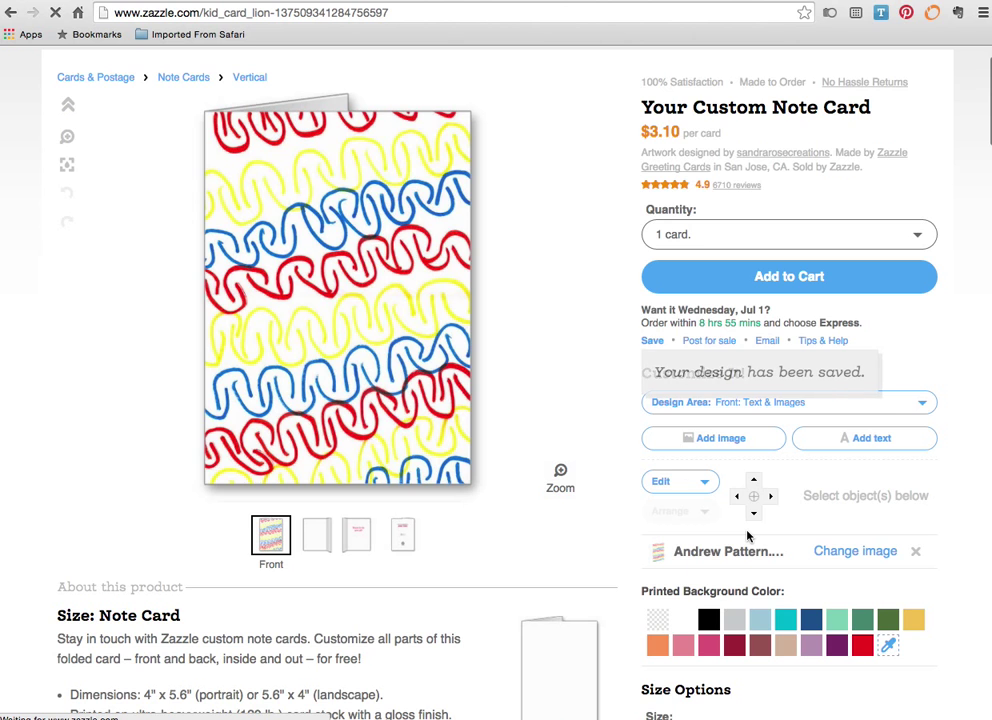